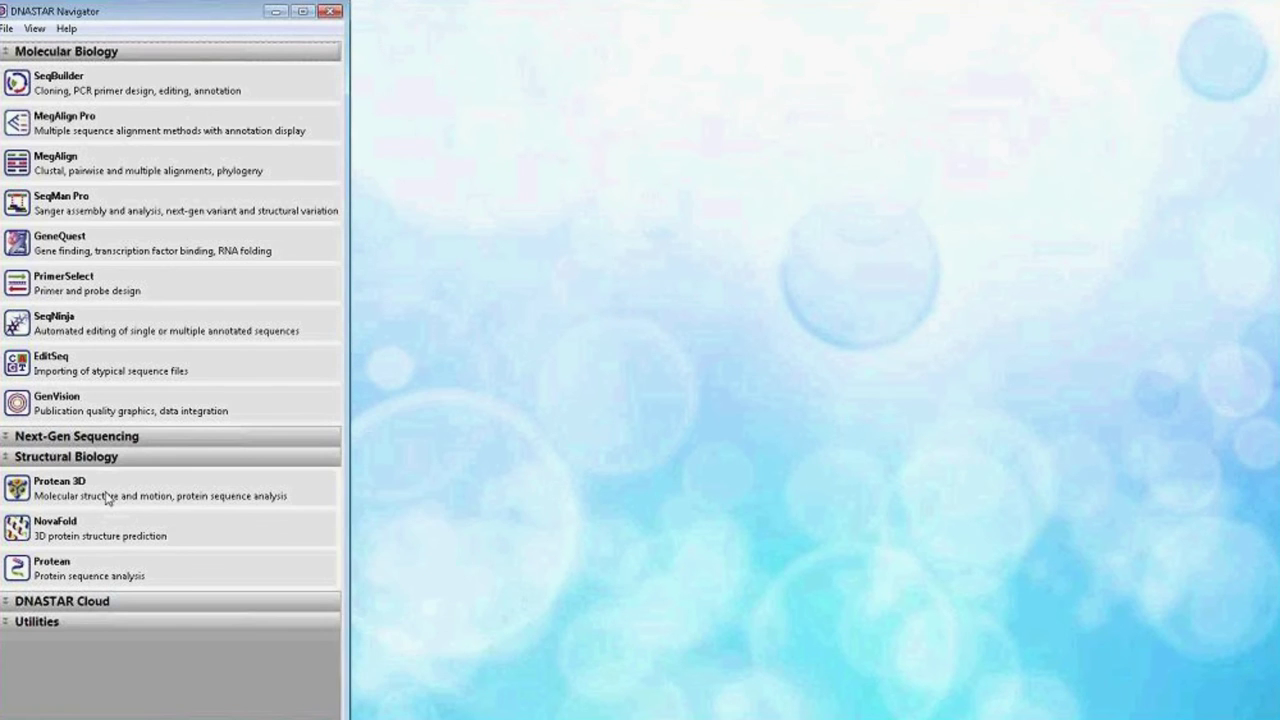
Launch Protean 3D from the taskbar and bring the Navigator window back to the front.
{"action": "mouse_move", "coordinate": [53, 508]}
{"action": "left_click", "coordinate": [413, 708]}
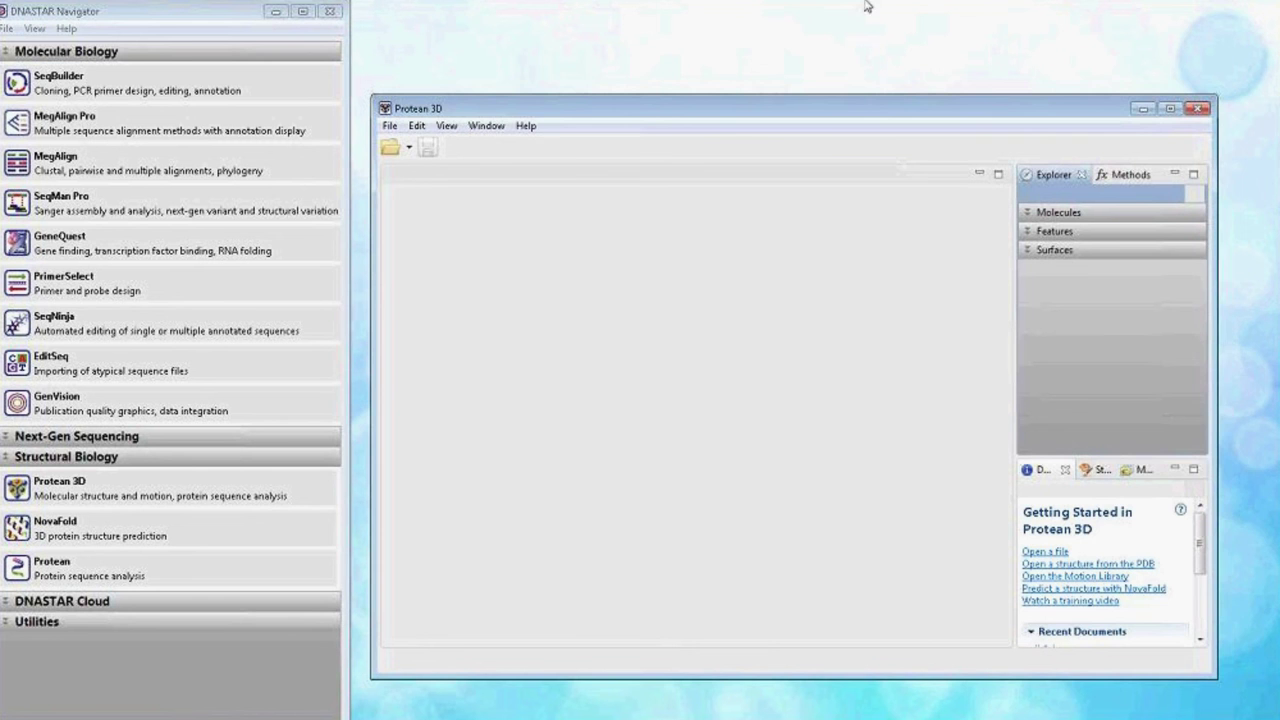
{"action": "left_click", "coordinate": [778, 6]}
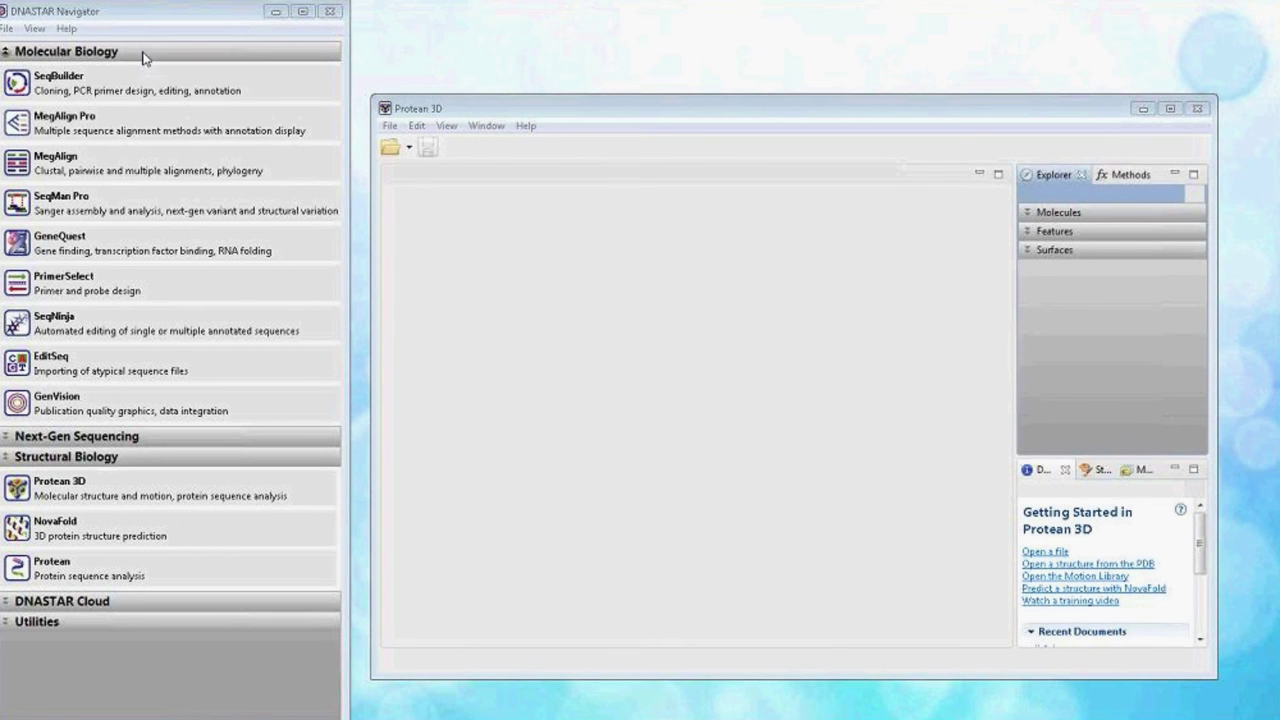
{"action": "left_click", "coordinate": [108, 20]}
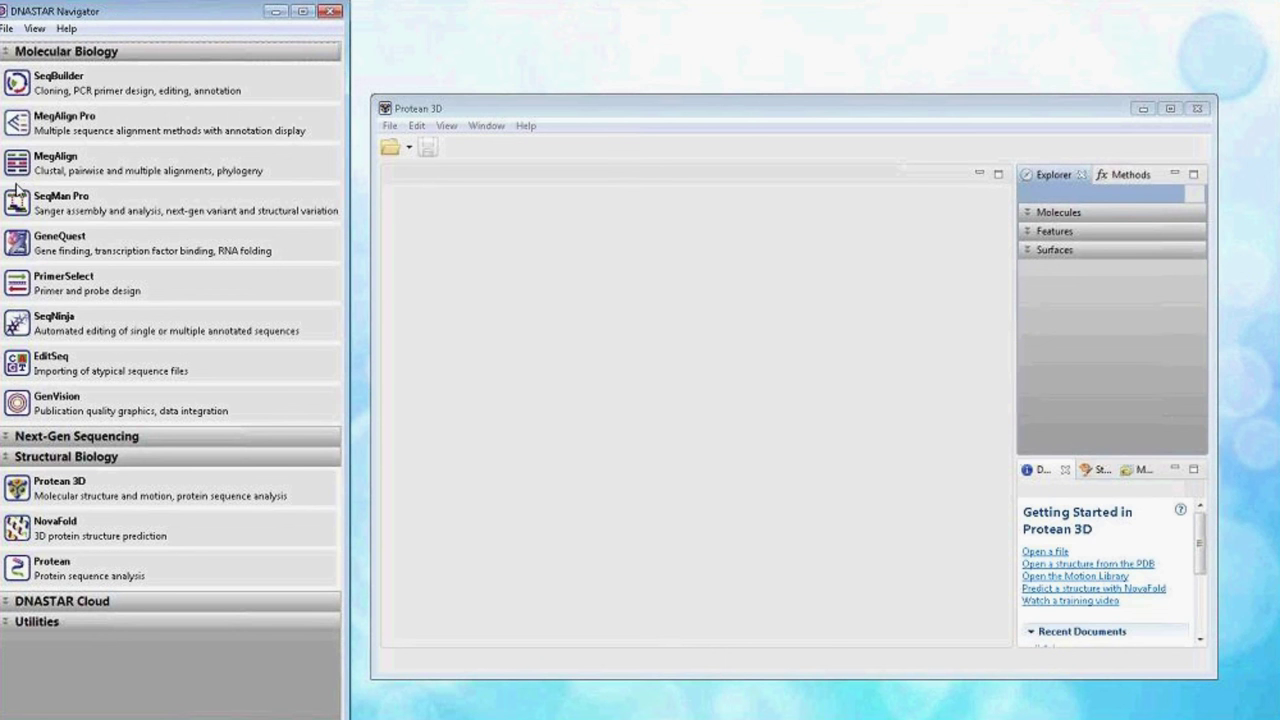
Expand the Next-Gen Sequencing and Structural Biology tool lists in Navigator.
{"action": "left_click", "coordinate": [192, 437]}
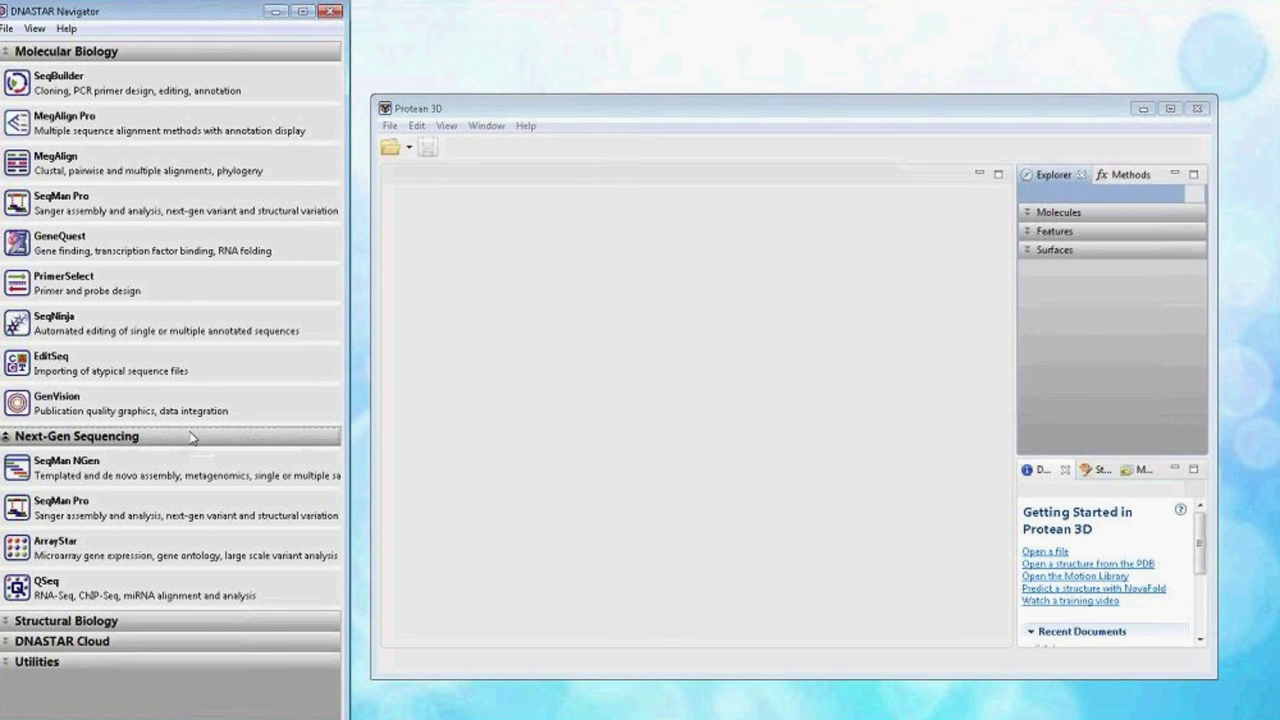
{"action": "left_click", "coordinate": [191, 620]}
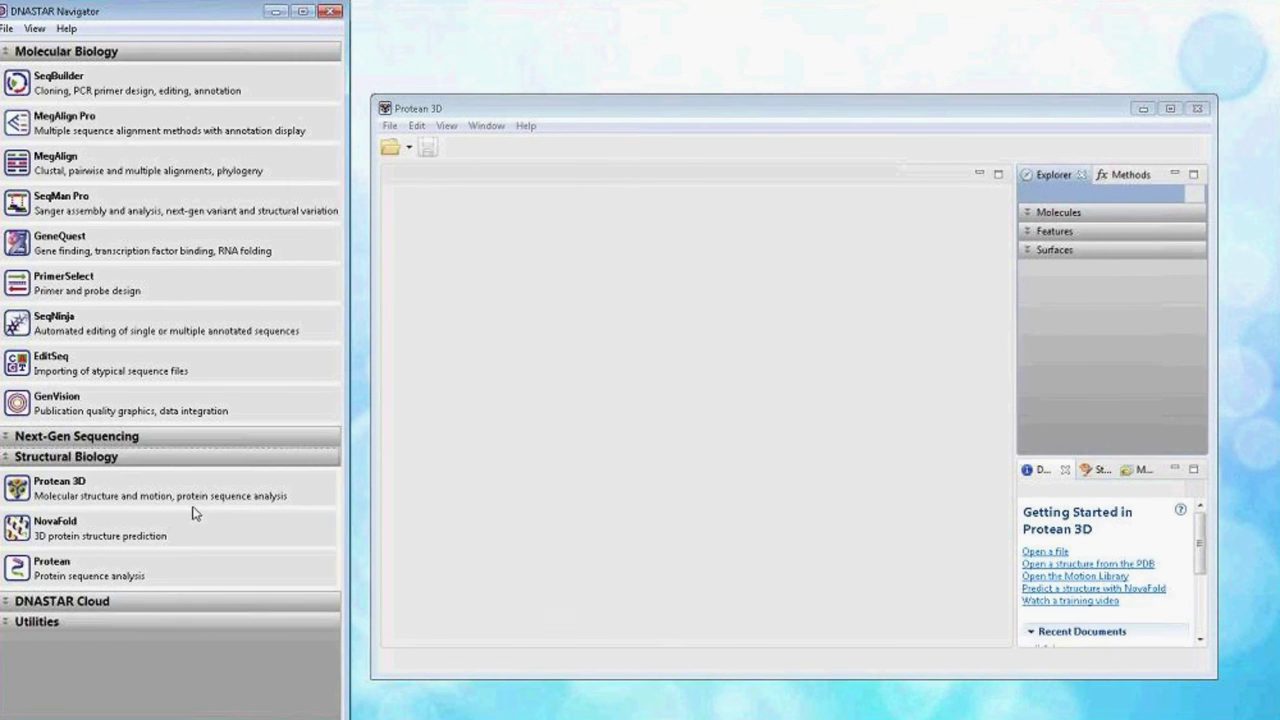
{"action": "mouse_move", "coordinate": [193, 497]}
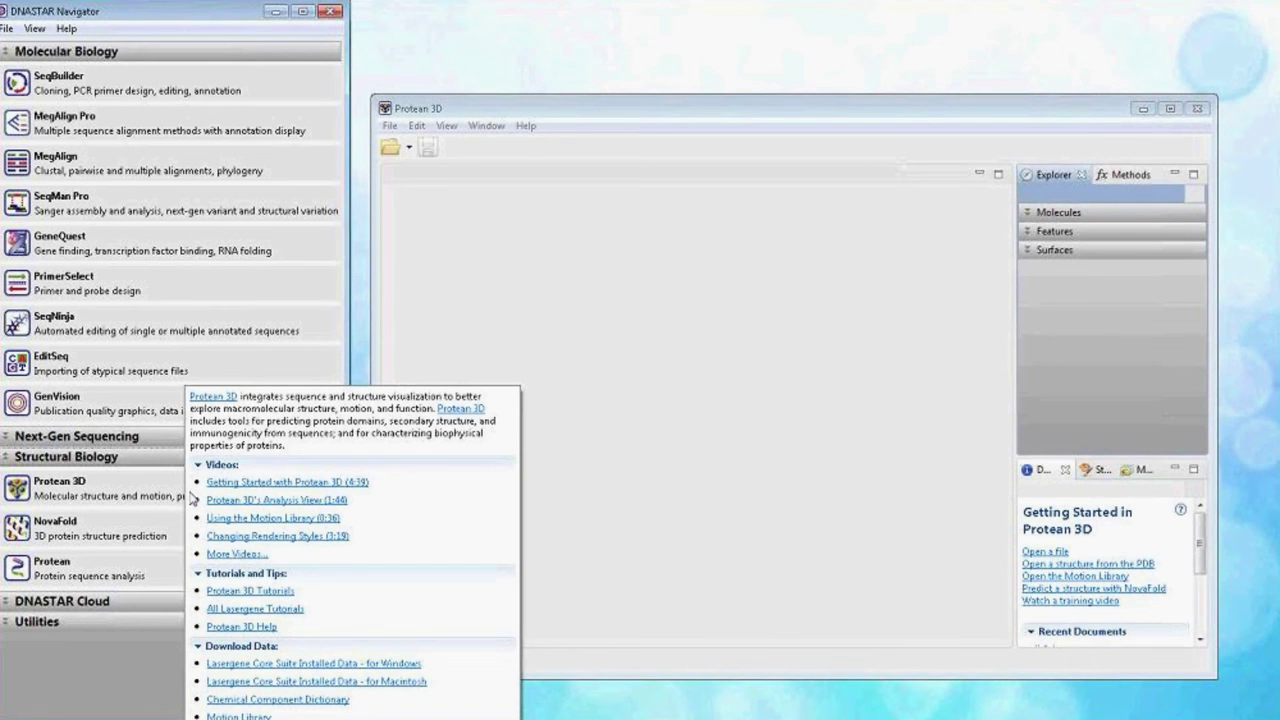
Maximize Protean 3D and load PDB entry 7tim through File > Open from PDB.
{"action": "left_click", "coordinate": [1171, 109]}
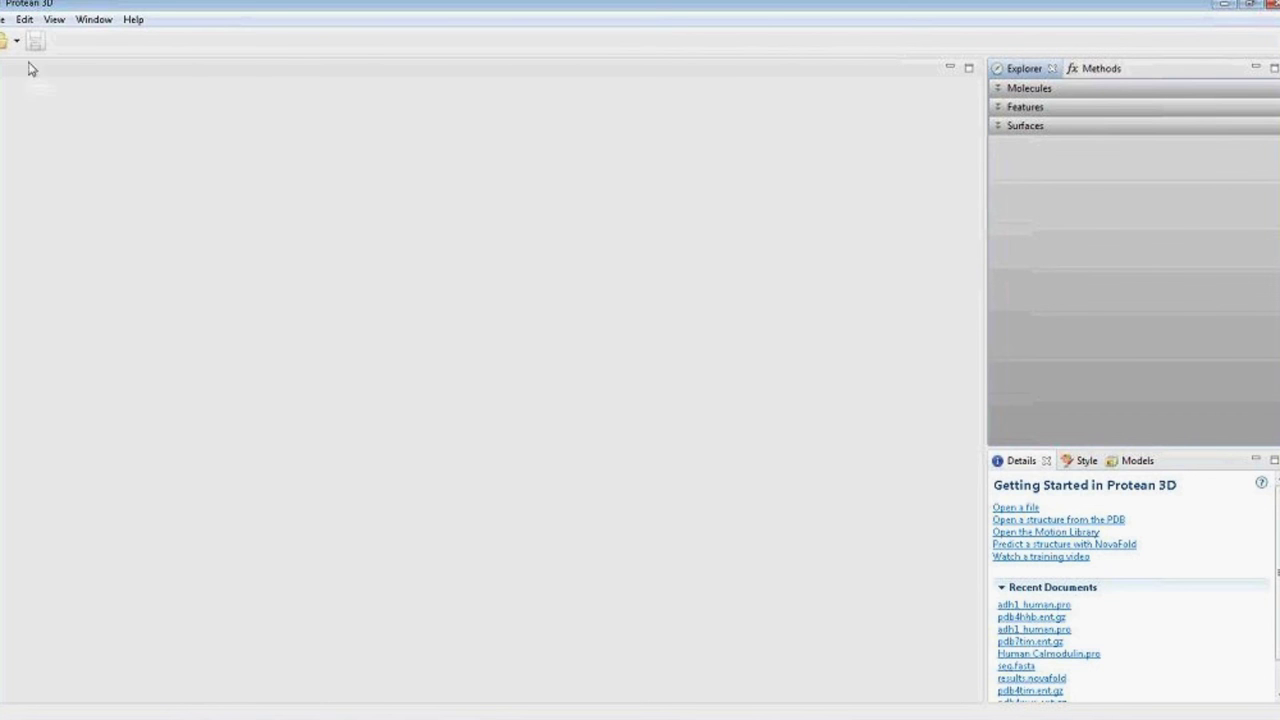
{"action": "left_click", "coordinate": [4, 19]}
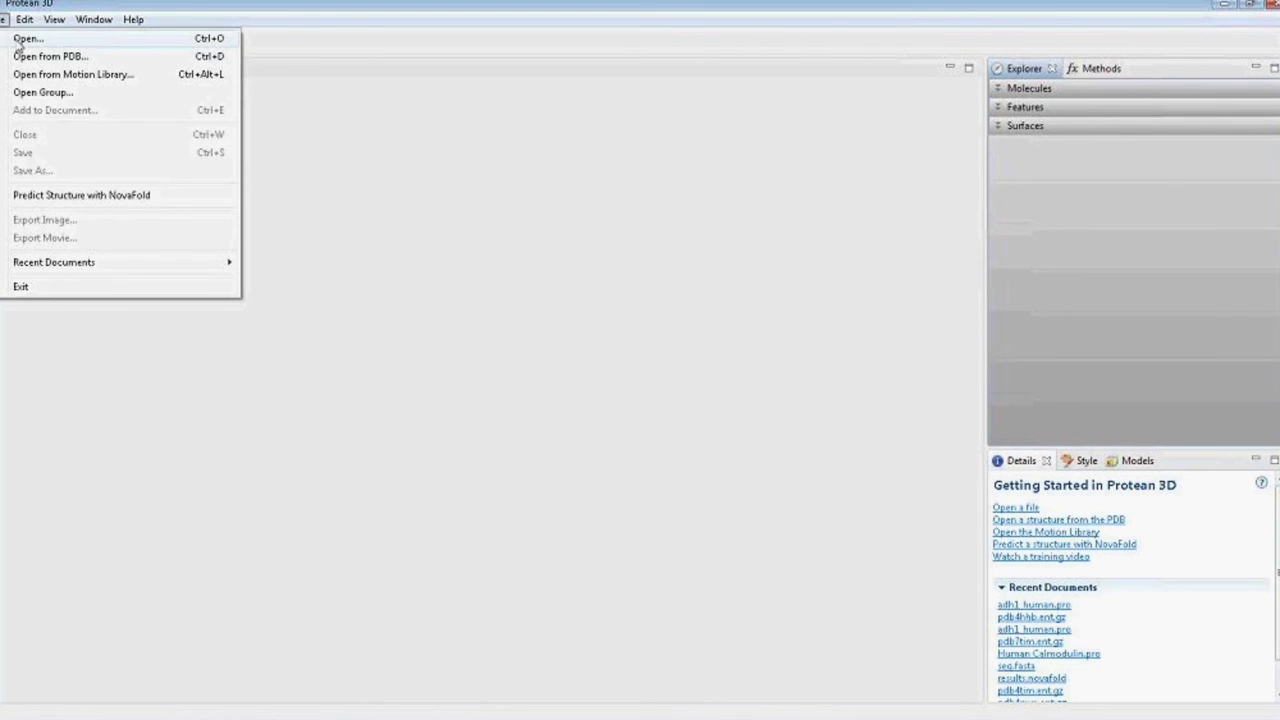
{"action": "left_click", "coordinate": [14, 56]}
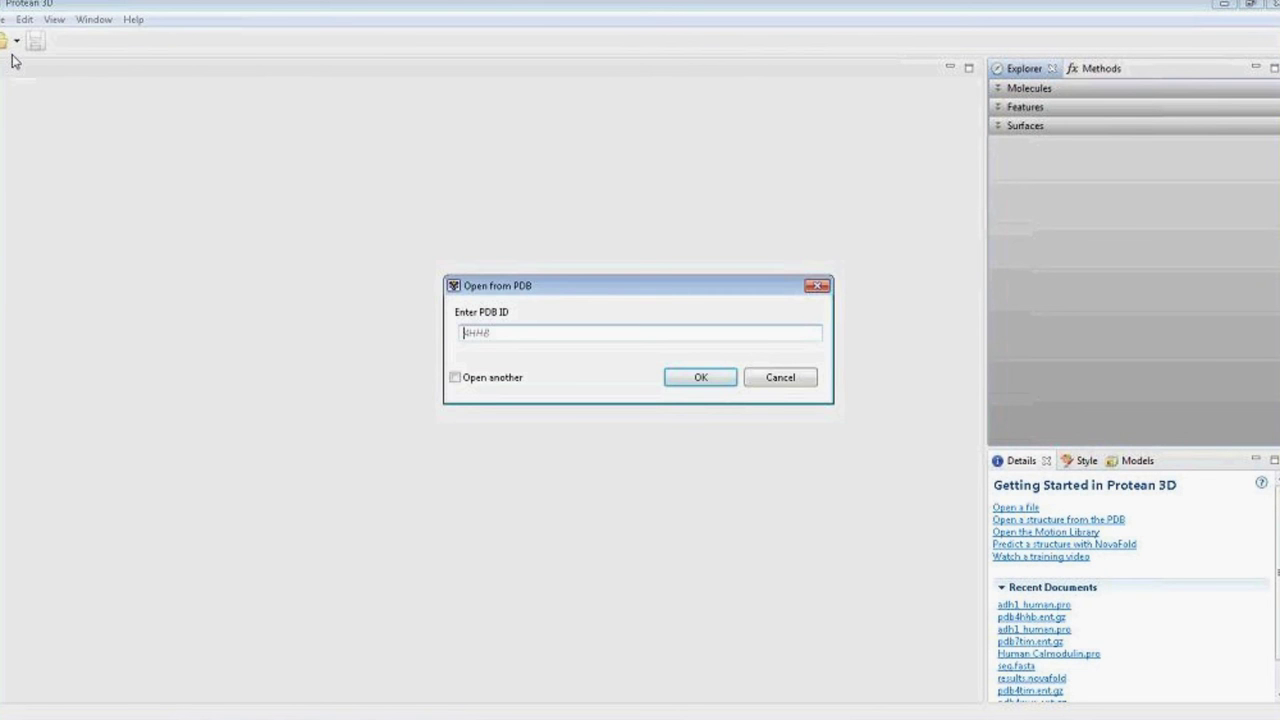
{"action": "type", "text": "7tim"}
{"action": "key", "text": "Return"}
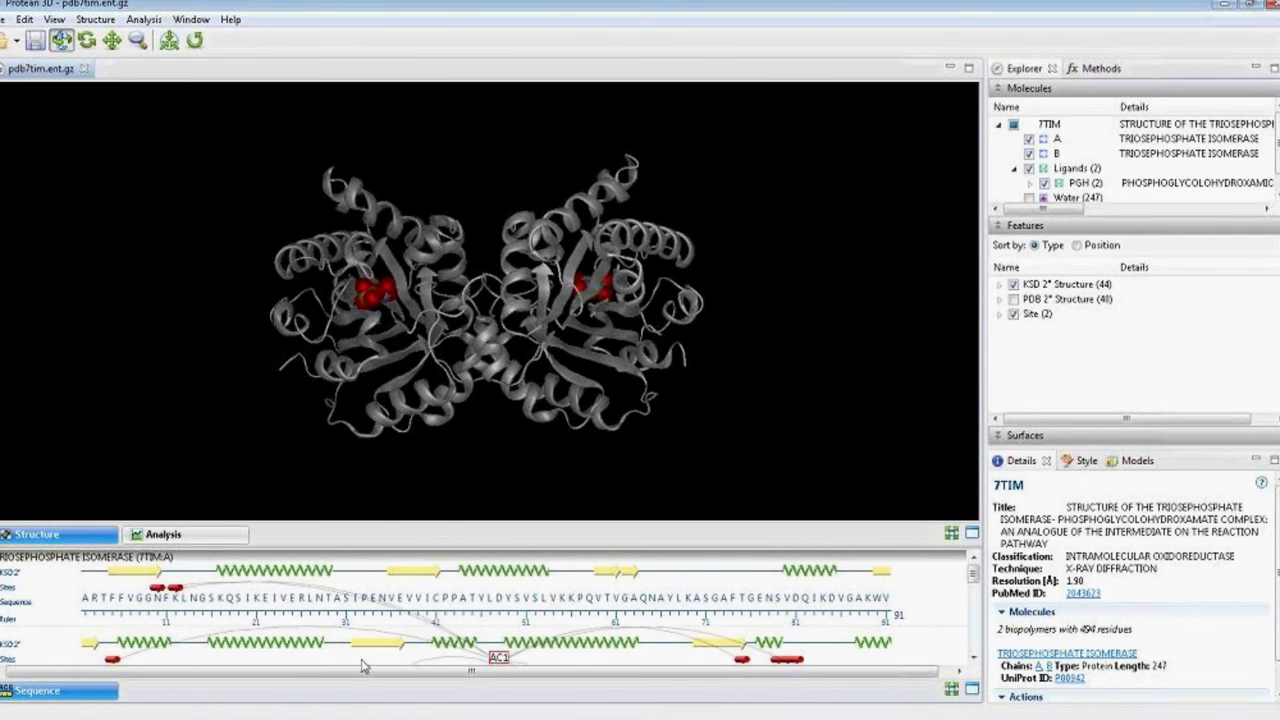
{"action": "left_click", "coordinate": [240, 536]}
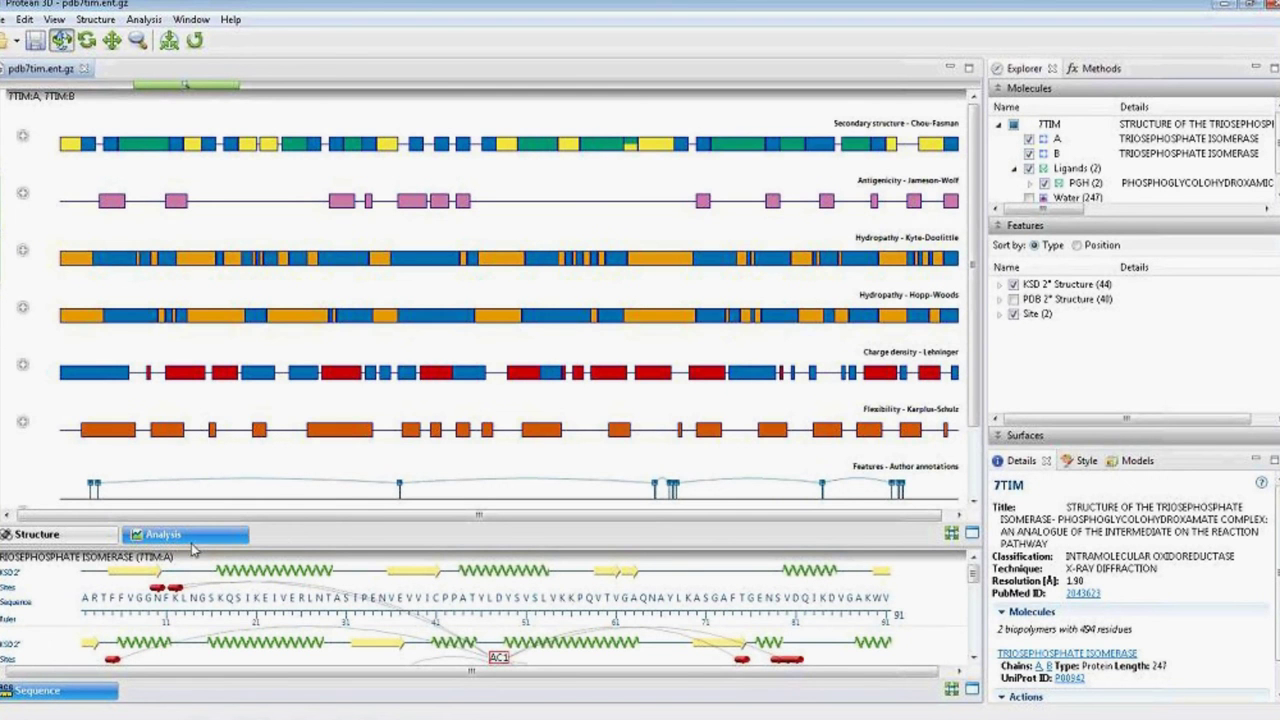
{"action": "left_click", "coordinate": [98, 540]}
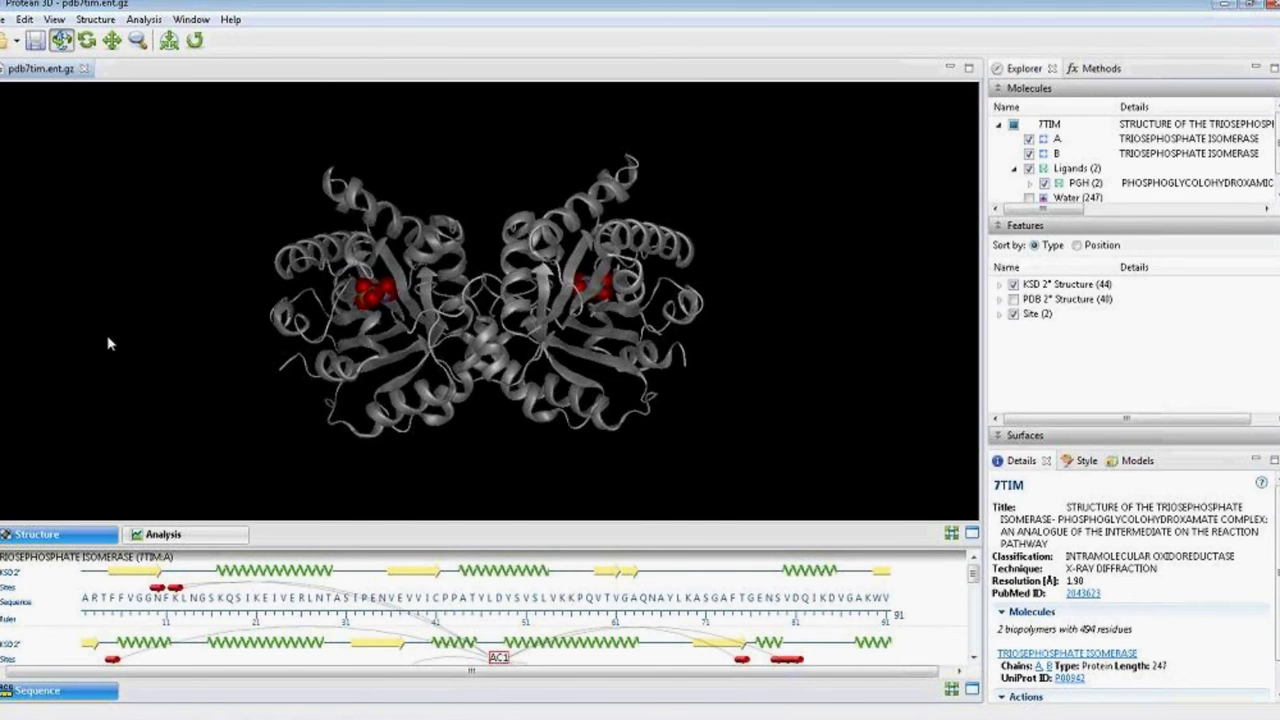
Open the NovaFold job list from the File menu, enlarge it, and close the 7TIM document.
{"action": "left_click", "coordinate": [4, 19]}
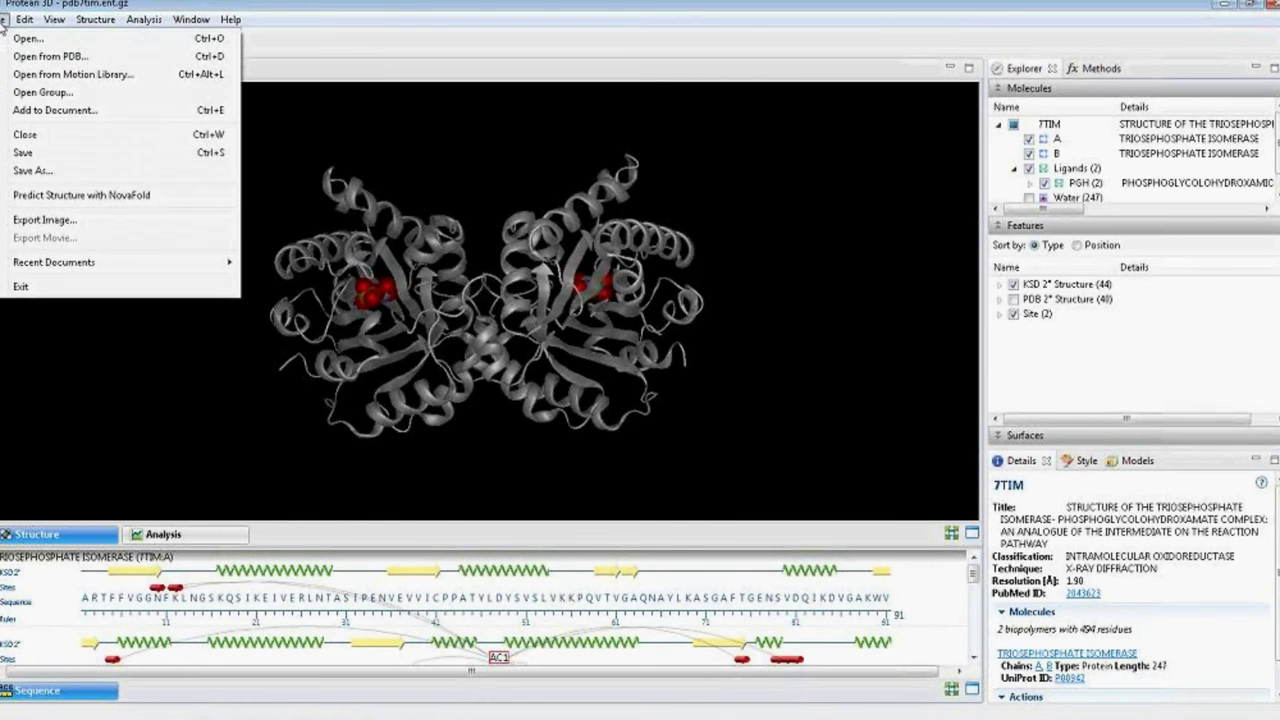
{"action": "left_click", "coordinate": [68, 197]}
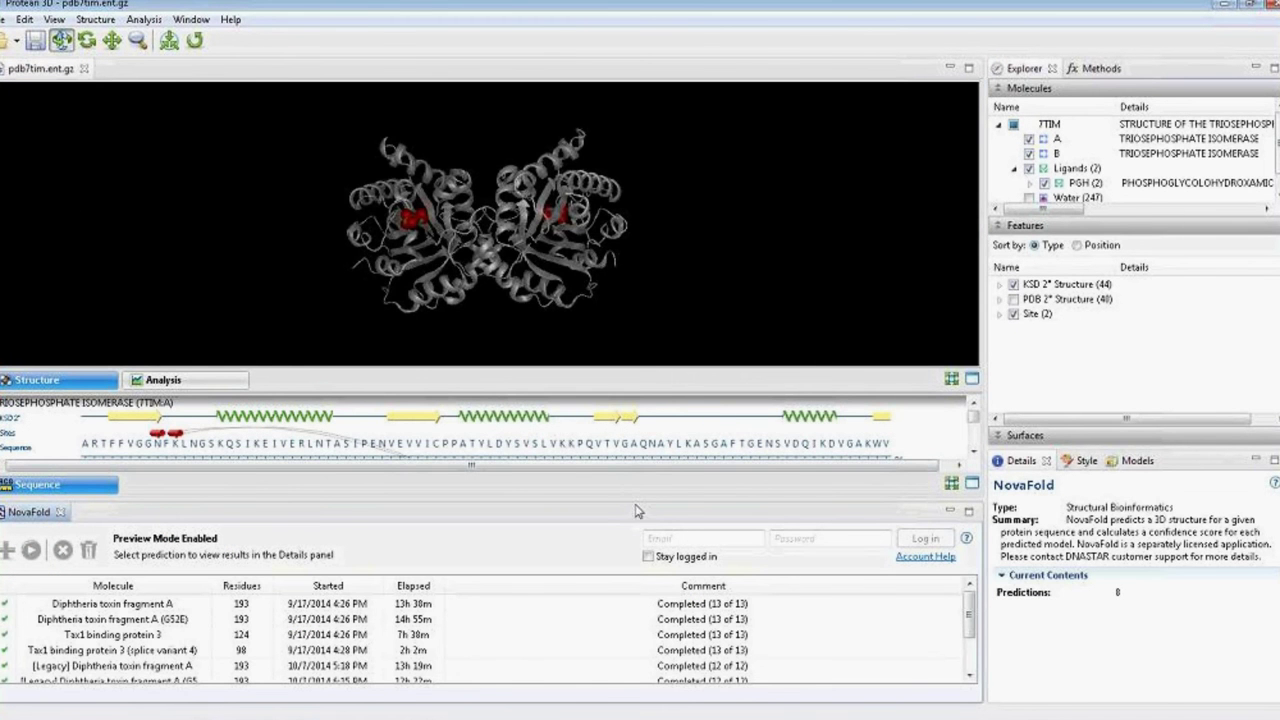
{"action": "left_click_drag", "start_coordinate": [633, 498], "coordinate": [600, 191]}
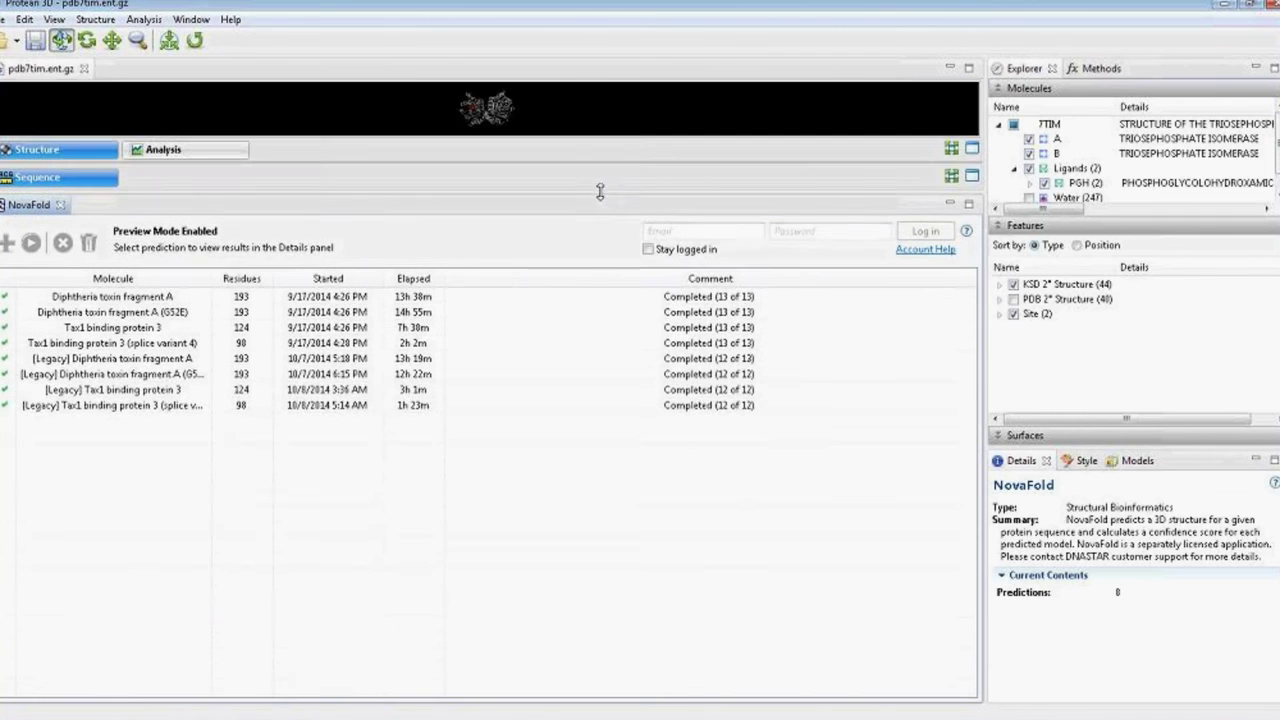
{"action": "left_click", "coordinate": [84, 68]}
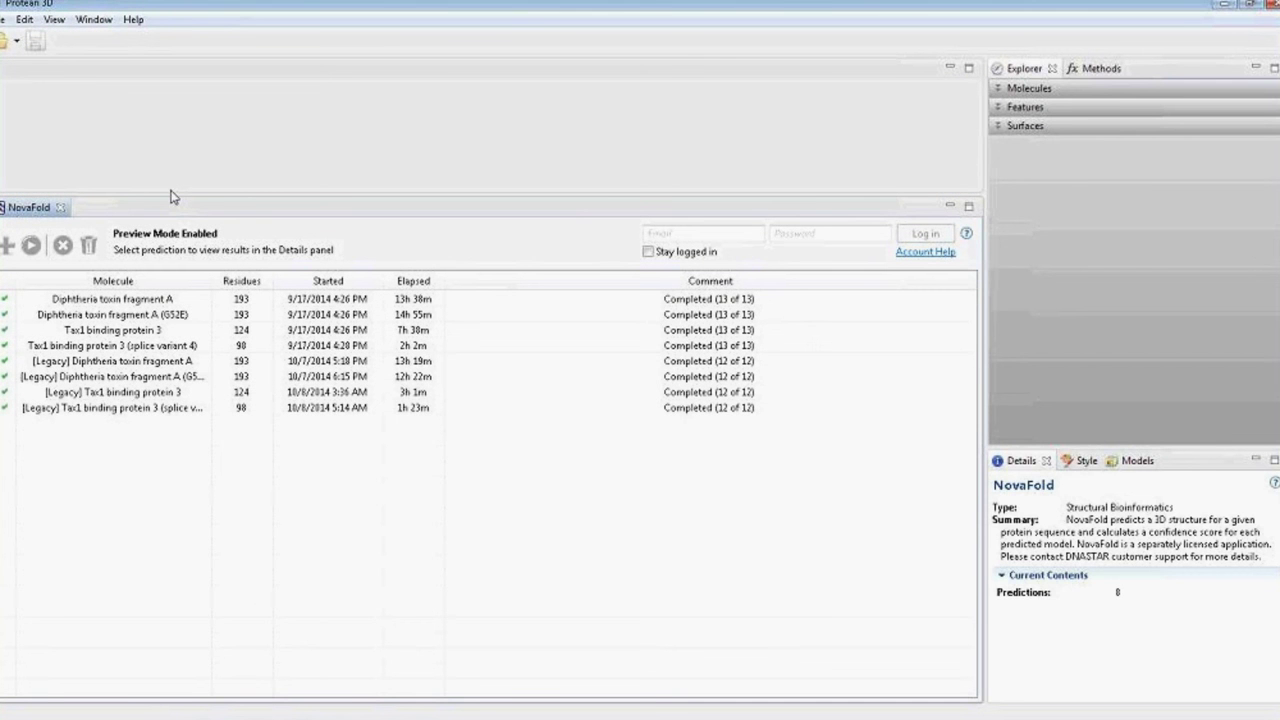
Sign in to the NovaFold service with the account e-mail and password.
{"action": "left_click", "coordinate": [694, 232]}
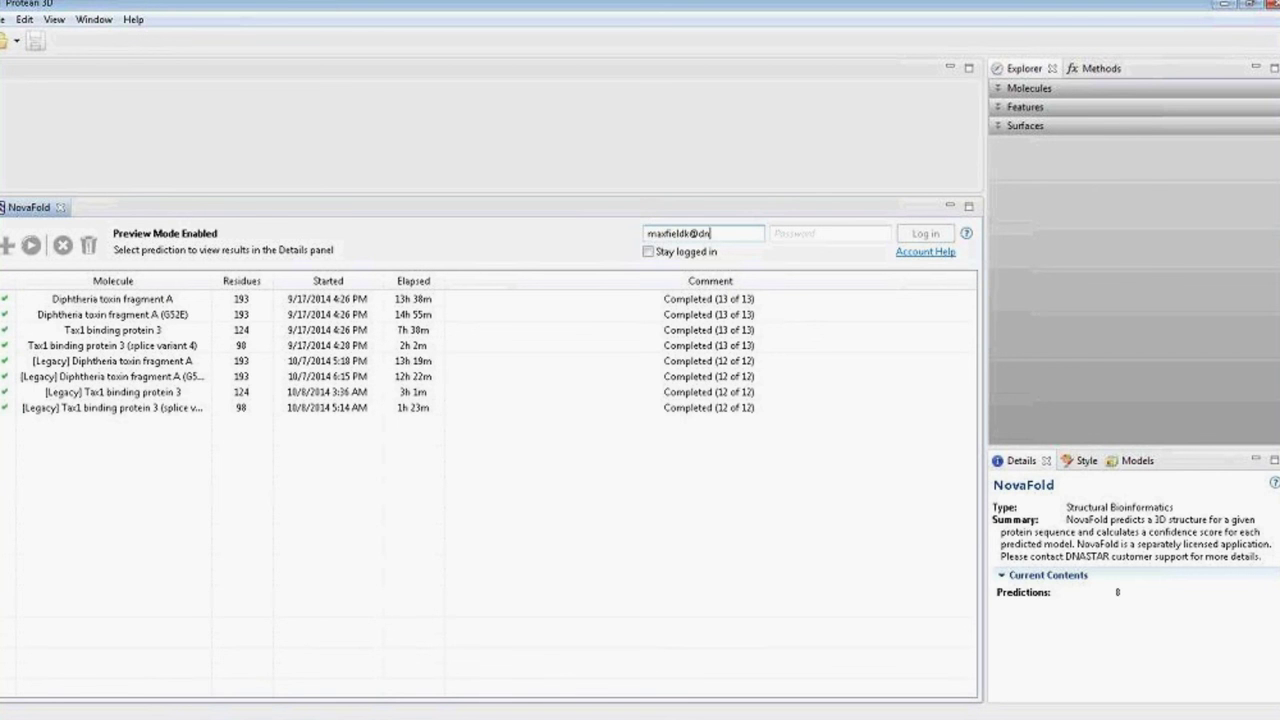
{"action": "key", "text": "Tab"}
{"action": "type", "text": "•••••••••"}
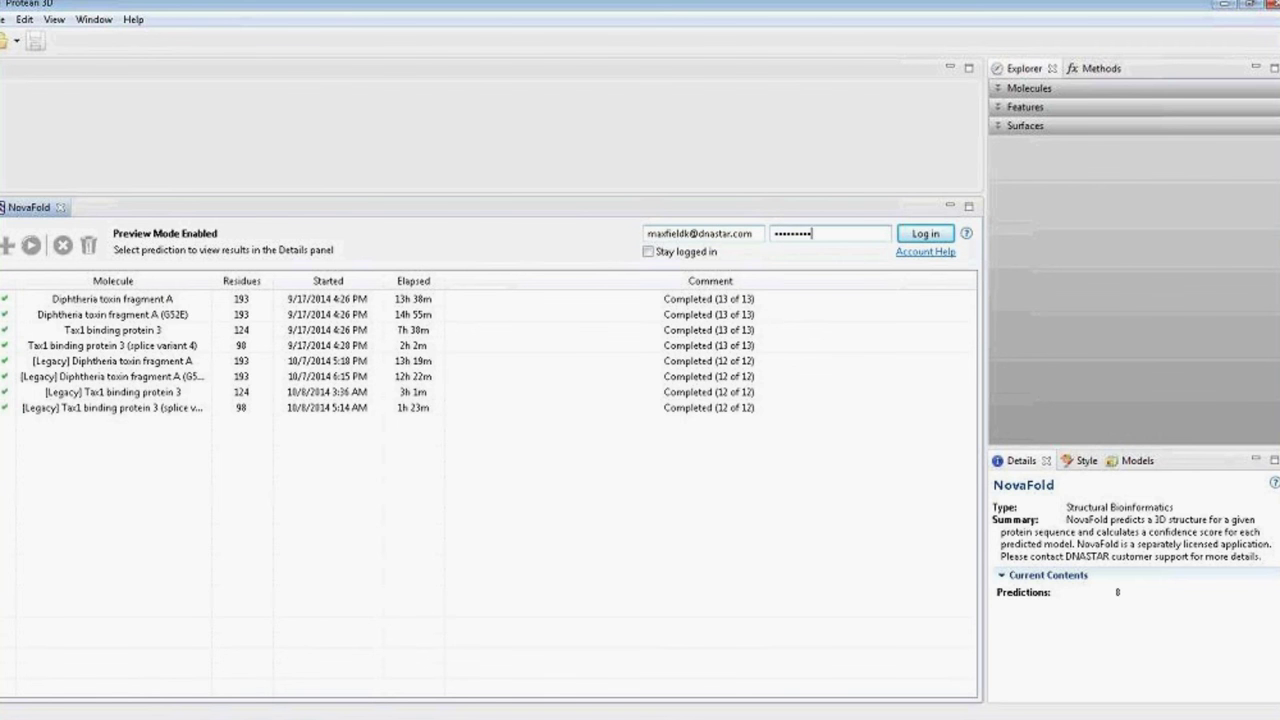
{"action": "key", "text": "Return"}
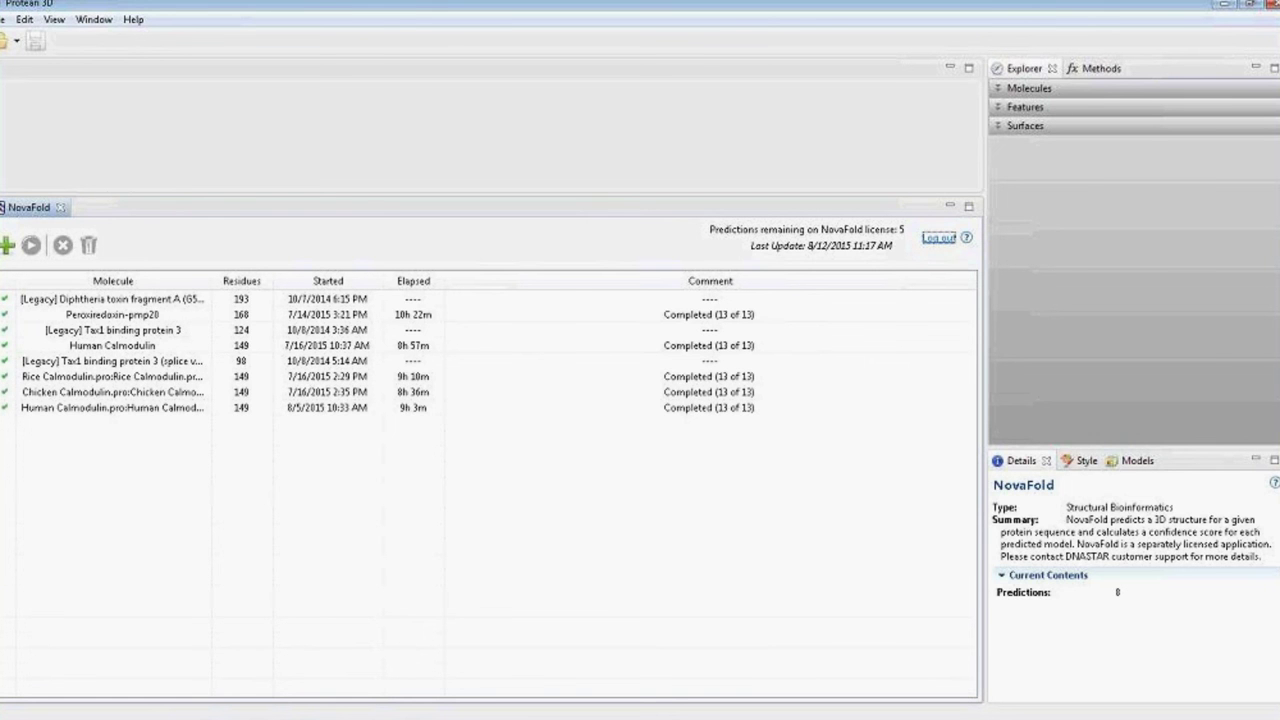
Add adh1_human.pro as a new NovaFold job and select its row.
{"action": "left_click", "coordinate": [6, 247]}
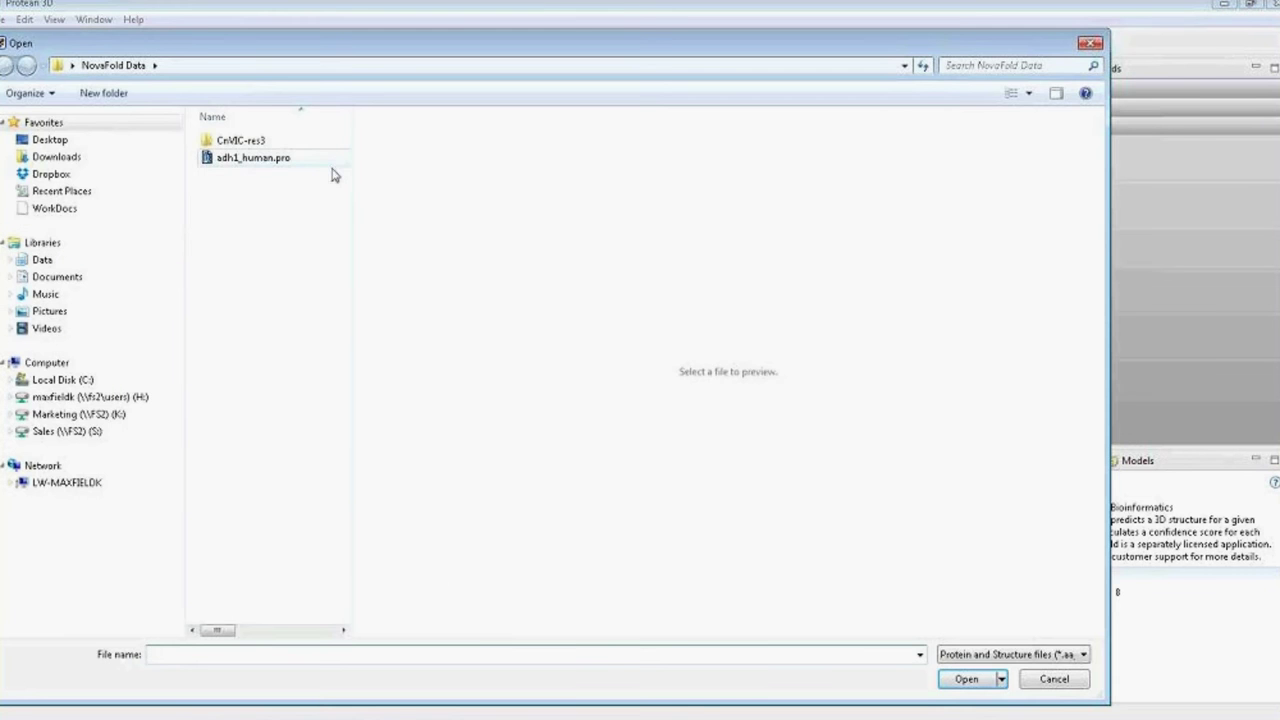
{"action": "left_click", "coordinate": [257, 165]}
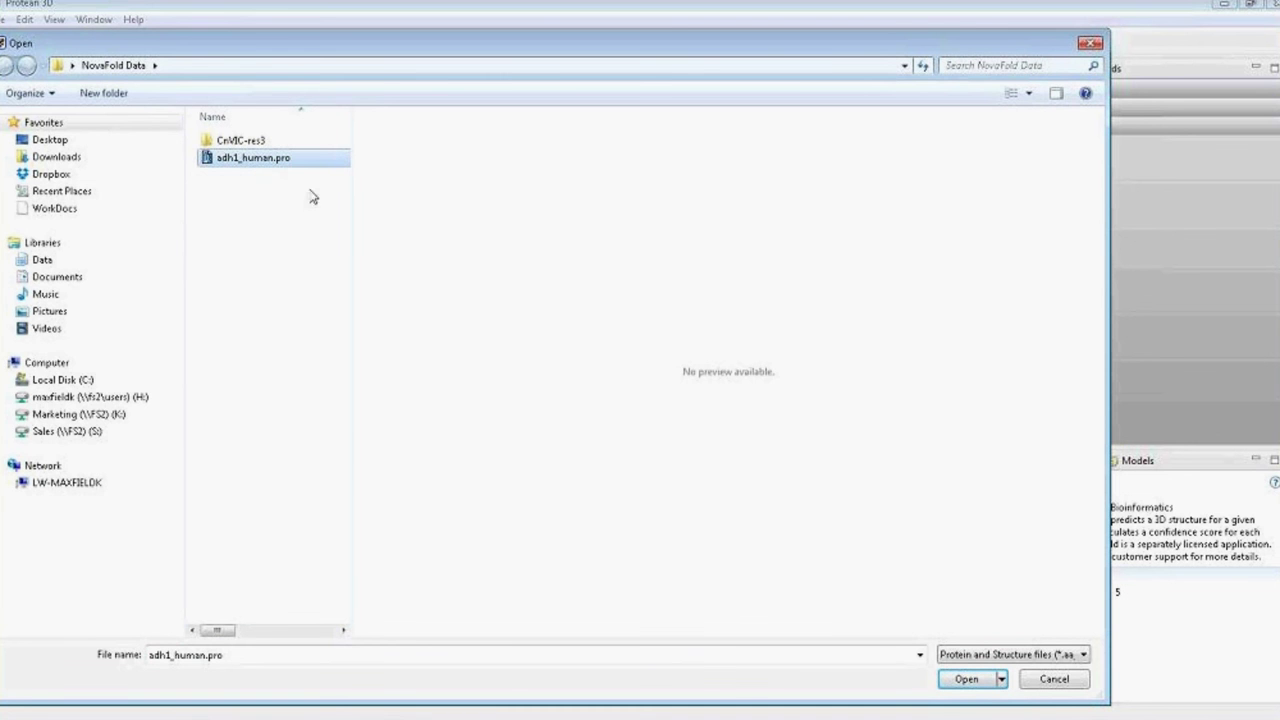
{"action": "left_click", "coordinate": [967, 679]}
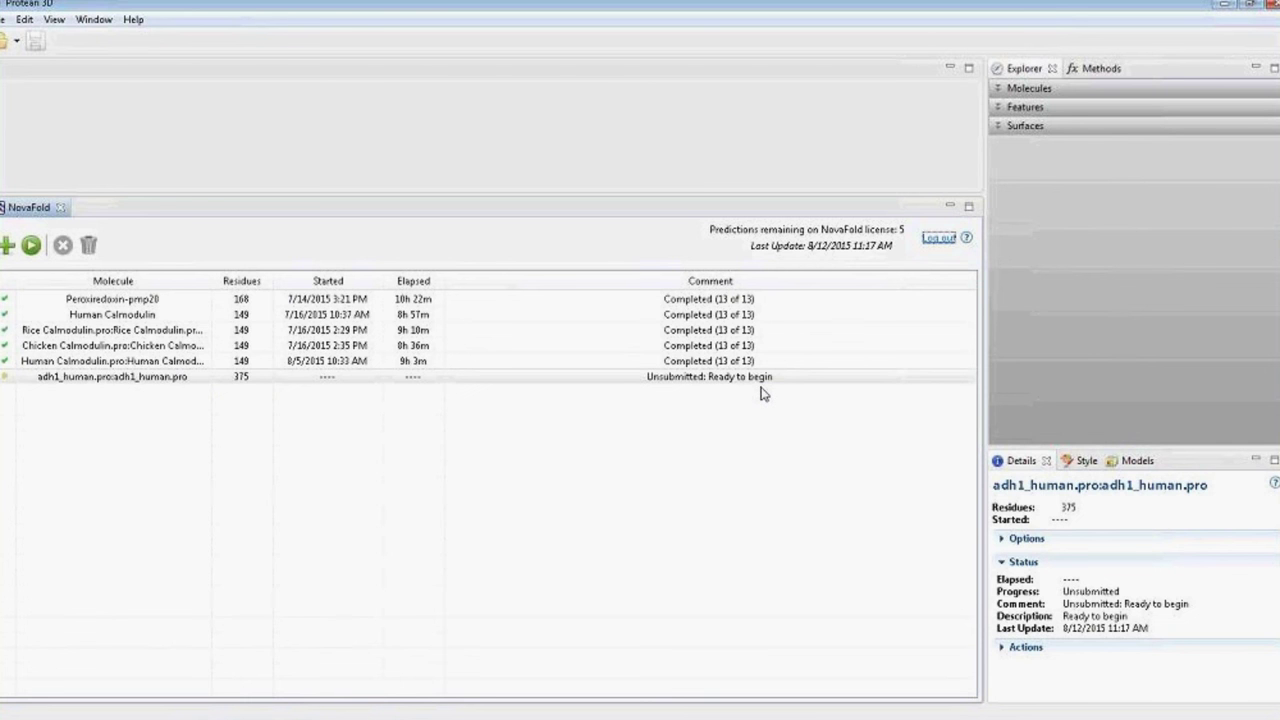
{"action": "left_click", "coordinate": [689, 379]}
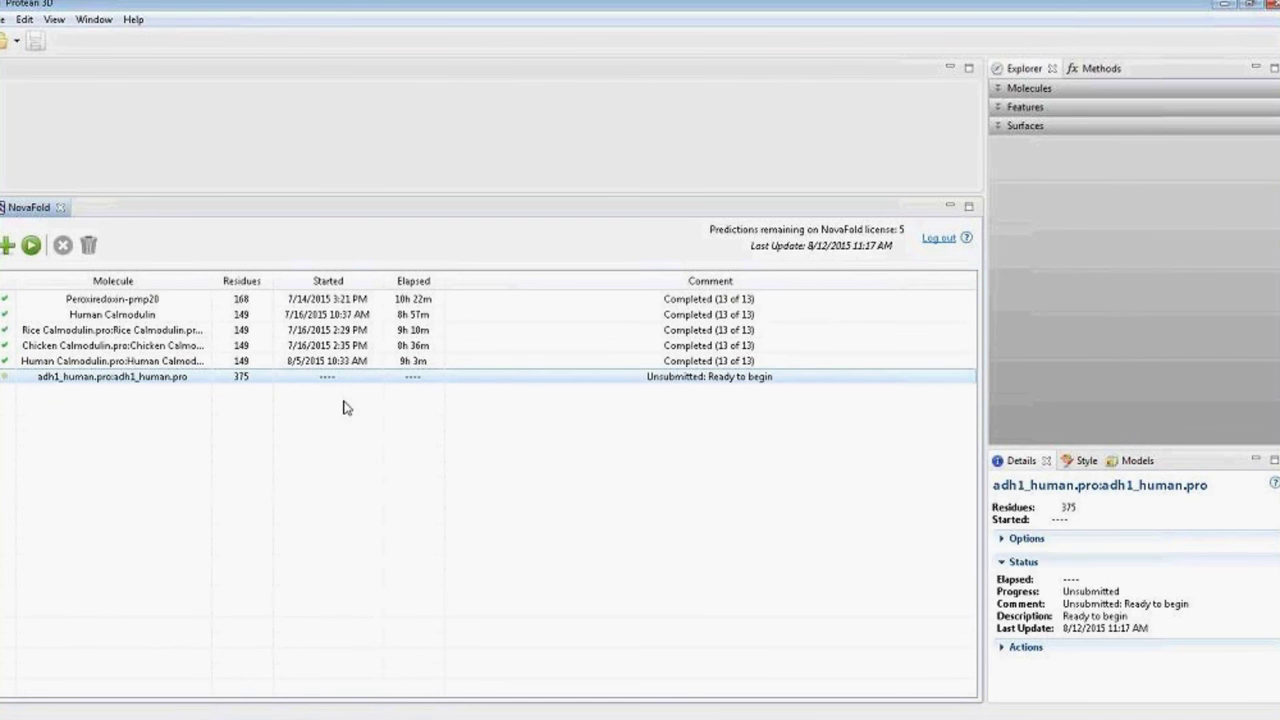
Run adh1_human.pro with 5 models, 20 templates and Extended effort after checking Advanced Options.
{"action": "left_click", "coordinate": [32, 245]}
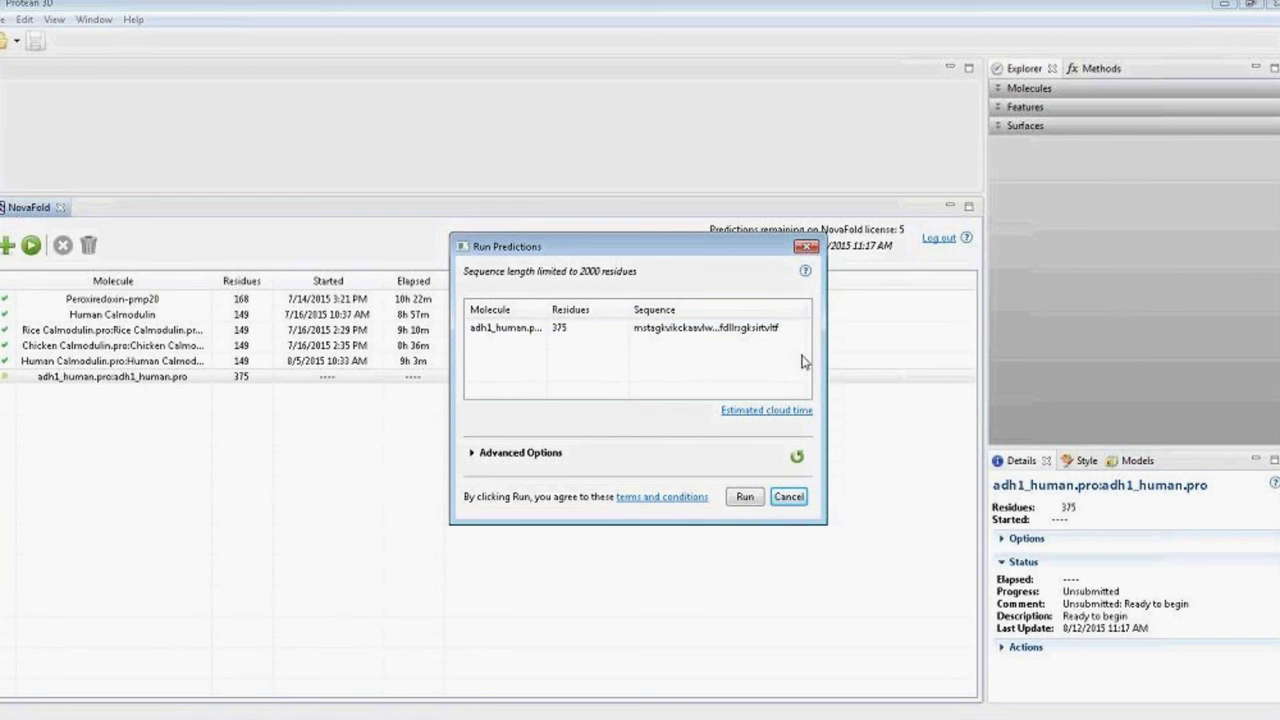
{"action": "left_click", "coordinate": [477, 460]}
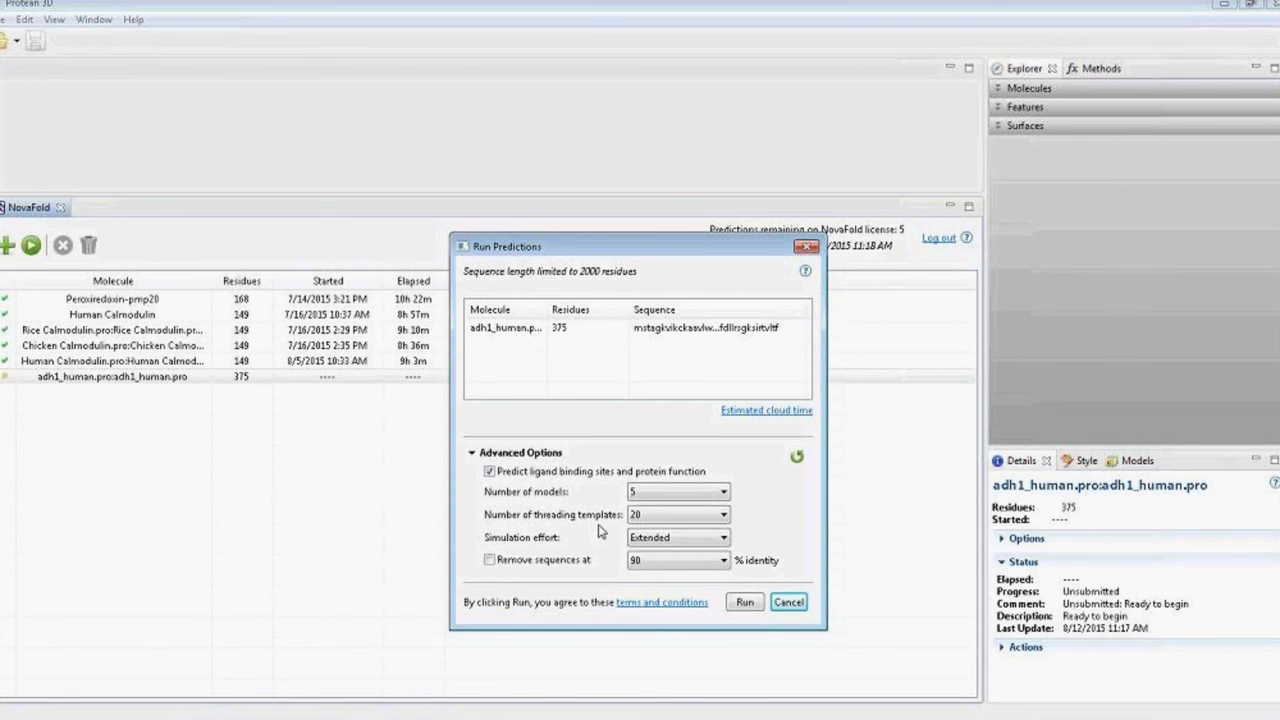
{"action": "left_click", "coordinate": [746, 604]}
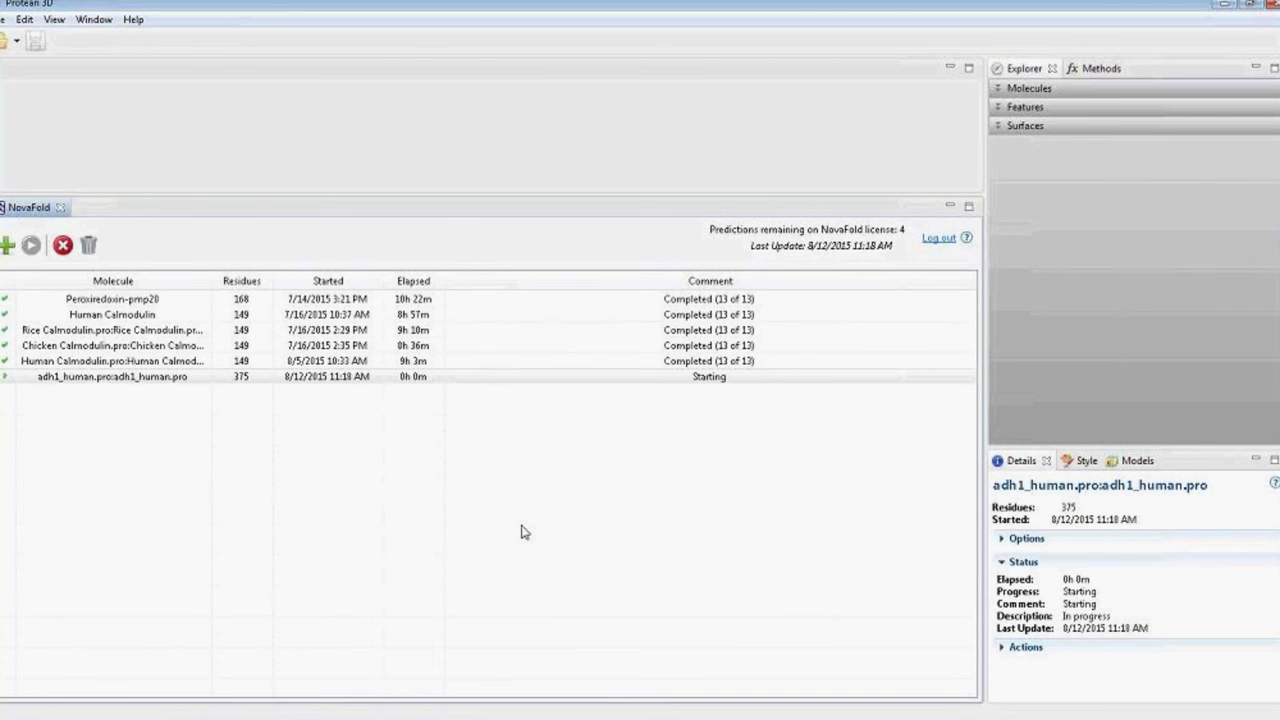
Check the adh1_human.pro job, then select the finished Peroxiredoxin-pmp20 prediction to view its details.
{"action": "left_click", "coordinate": [742, 378]}
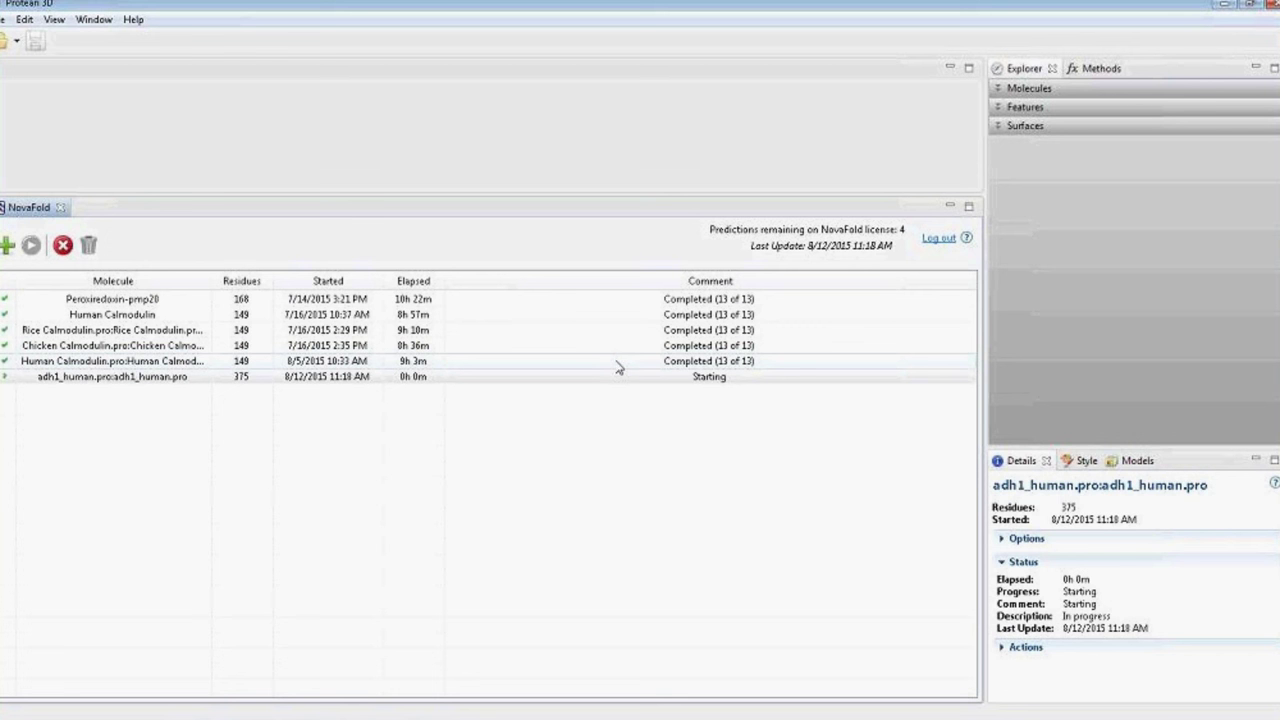
{"action": "left_click", "coordinate": [545, 302]}
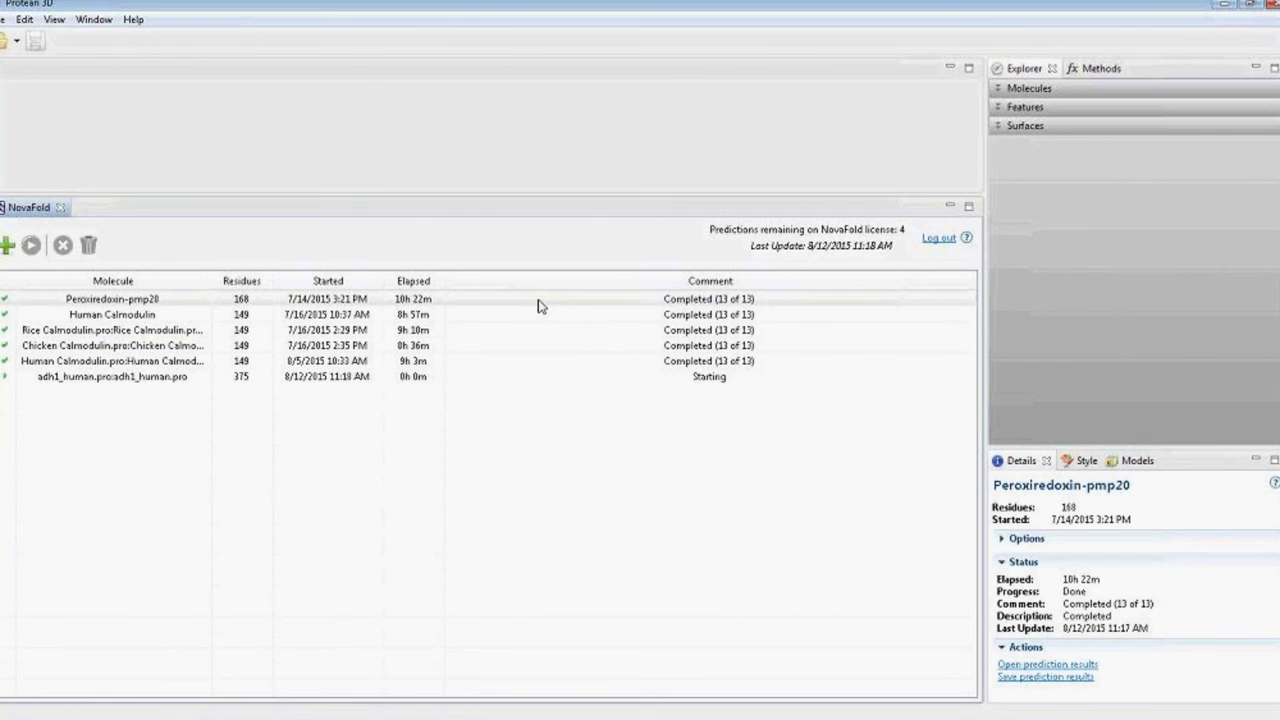
Open the Peroxiredoxin-pmp20 .novafold results and close the NovaFold tab so the report fills the window.
{"action": "double_click", "coordinate": [192, 302]}
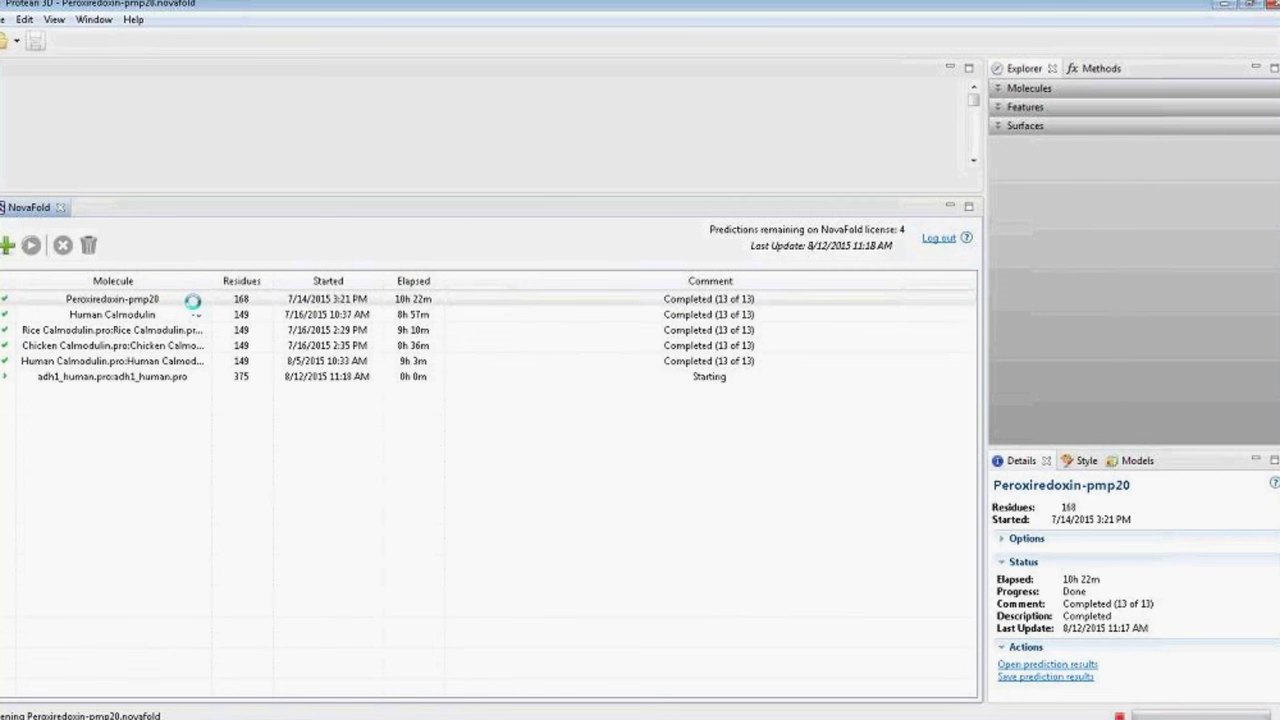
{"action": "left_click", "coordinate": [61, 208]}
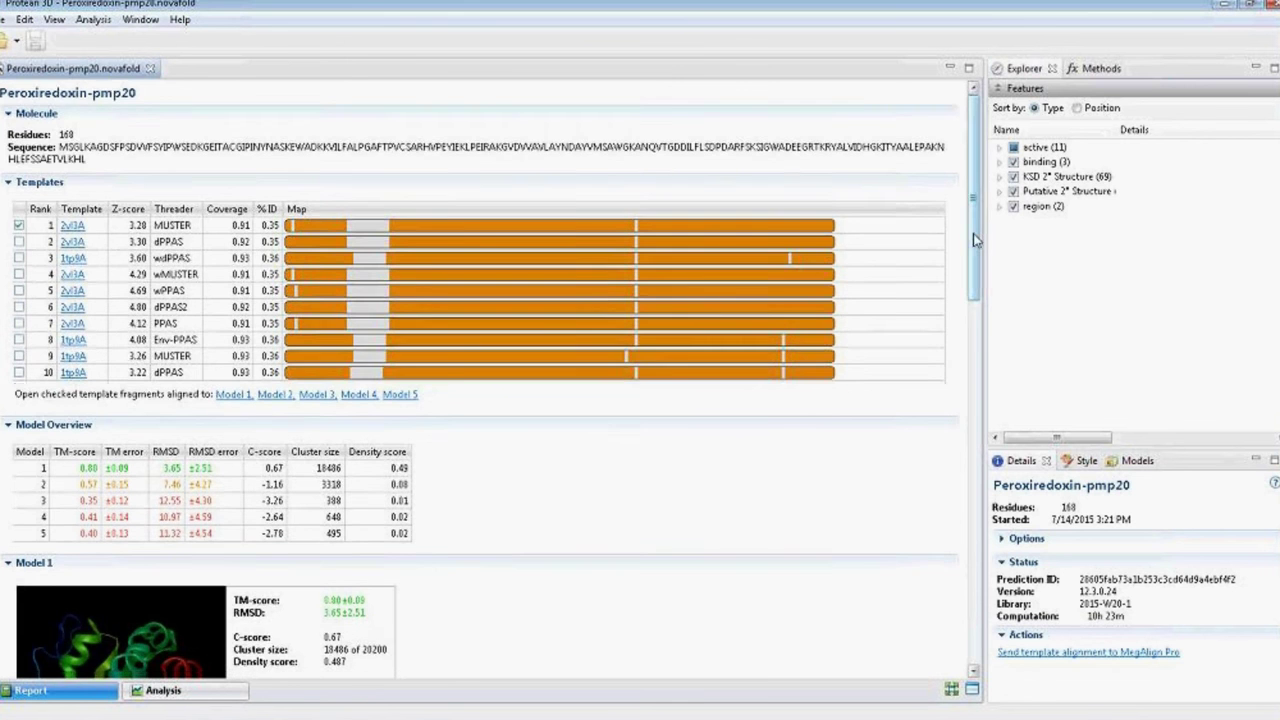
Scroll the report down to the Model 1 summary and Similar Experimental Structures table.
{"action": "left_click_drag", "start_coordinate": [973, 233], "coordinate": [1008, 338]}
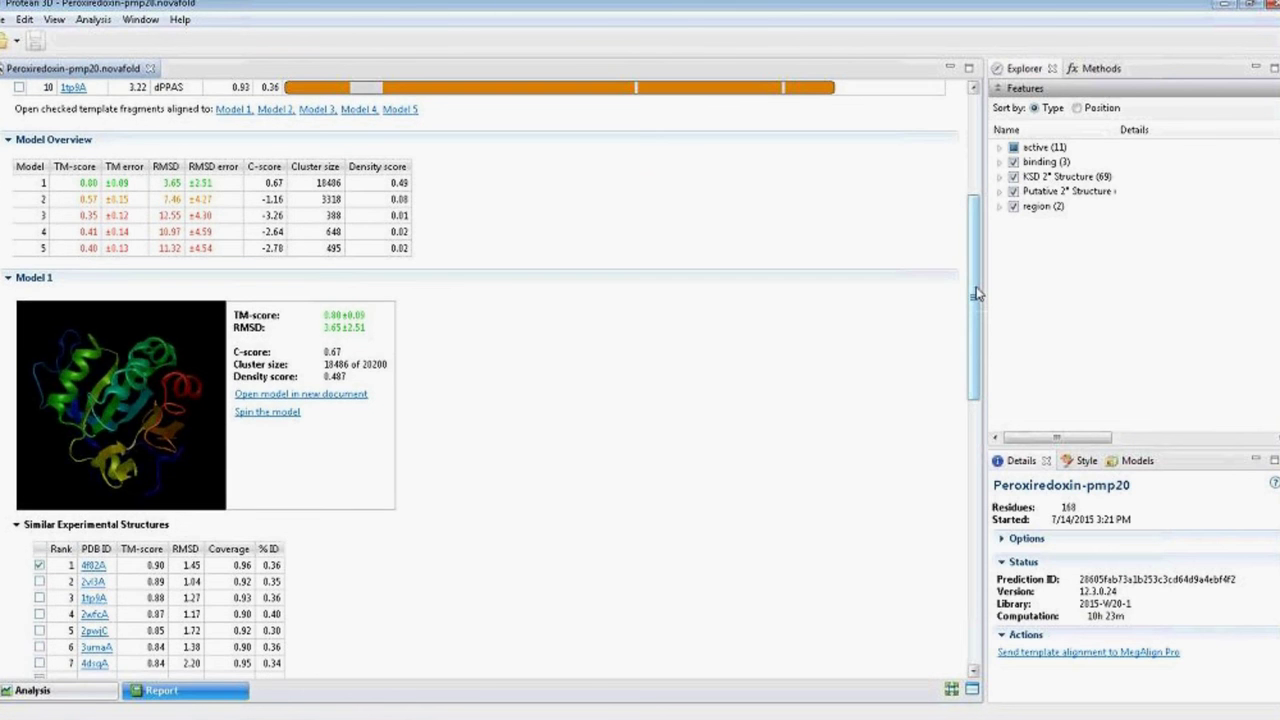
{"action": "left_click_drag", "start_coordinate": [980, 290], "coordinate": [983, 338]}
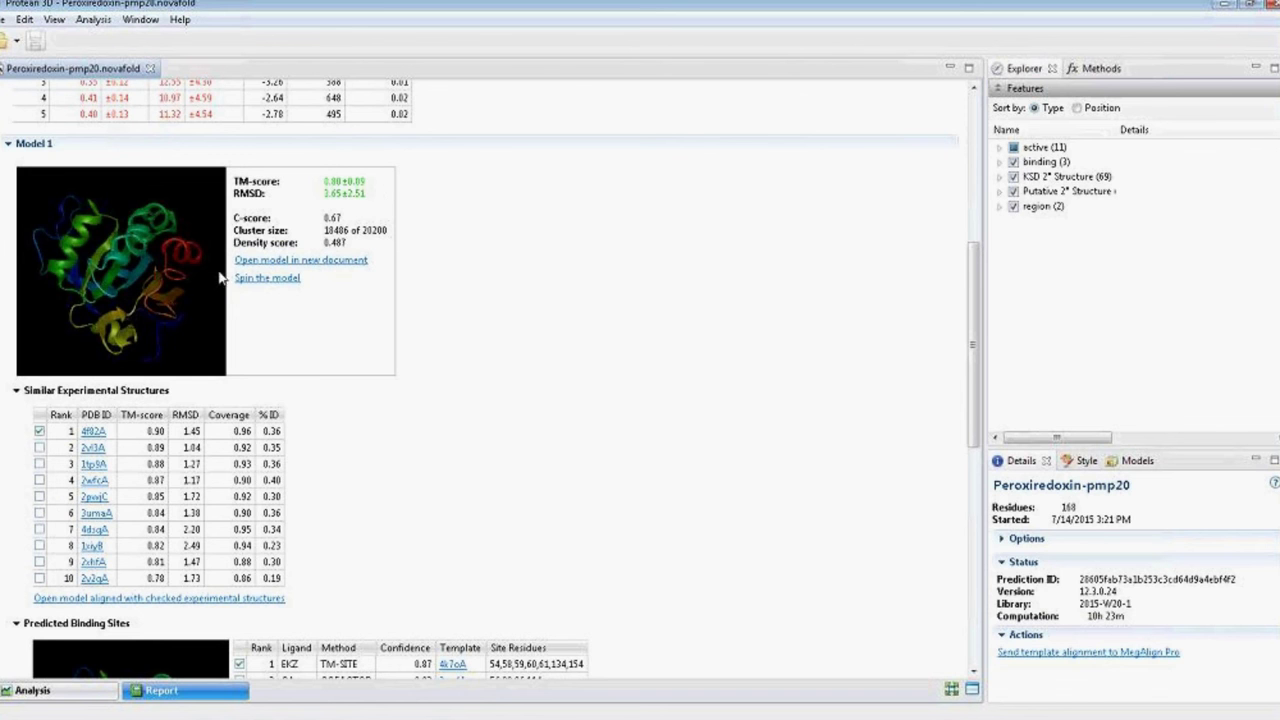
Rotate the Model 1 structure image and set it spinning with 'Spin the model'.
{"action": "left_click_drag", "start_coordinate": [135, 268], "coordinate": [181, 289]}
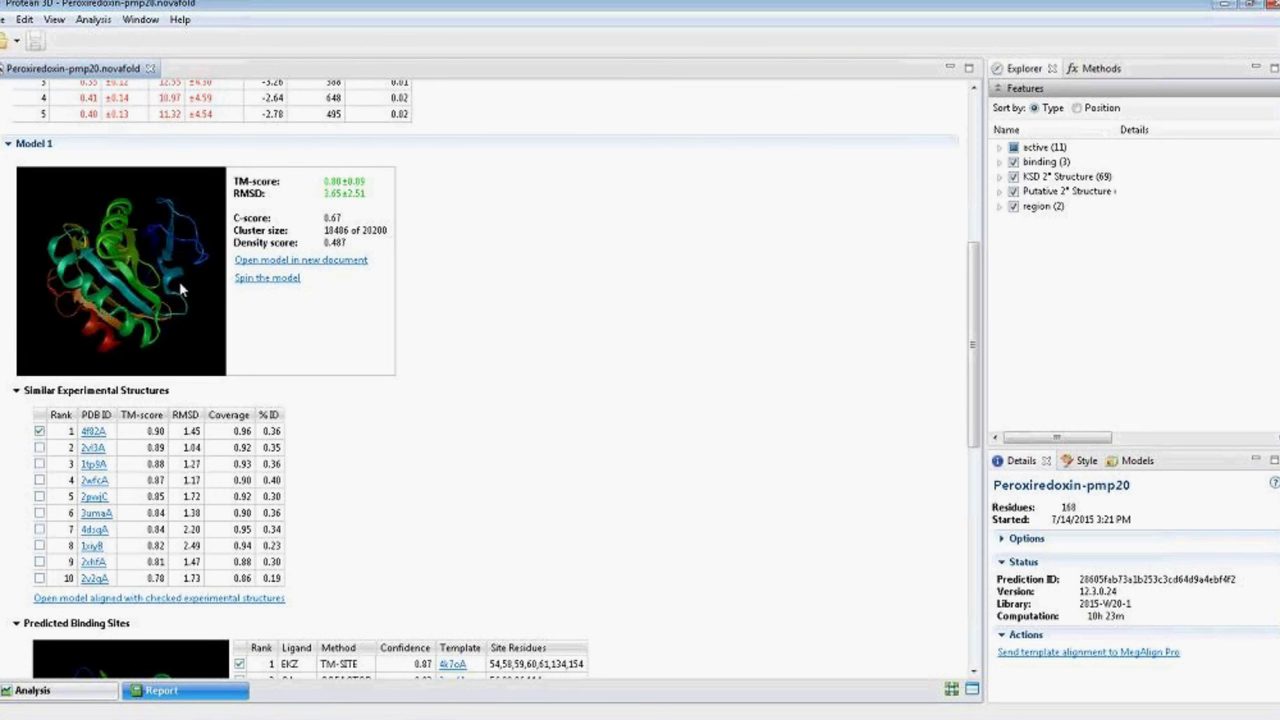
{"action": "left_click", "coordinate": [254, 280]}
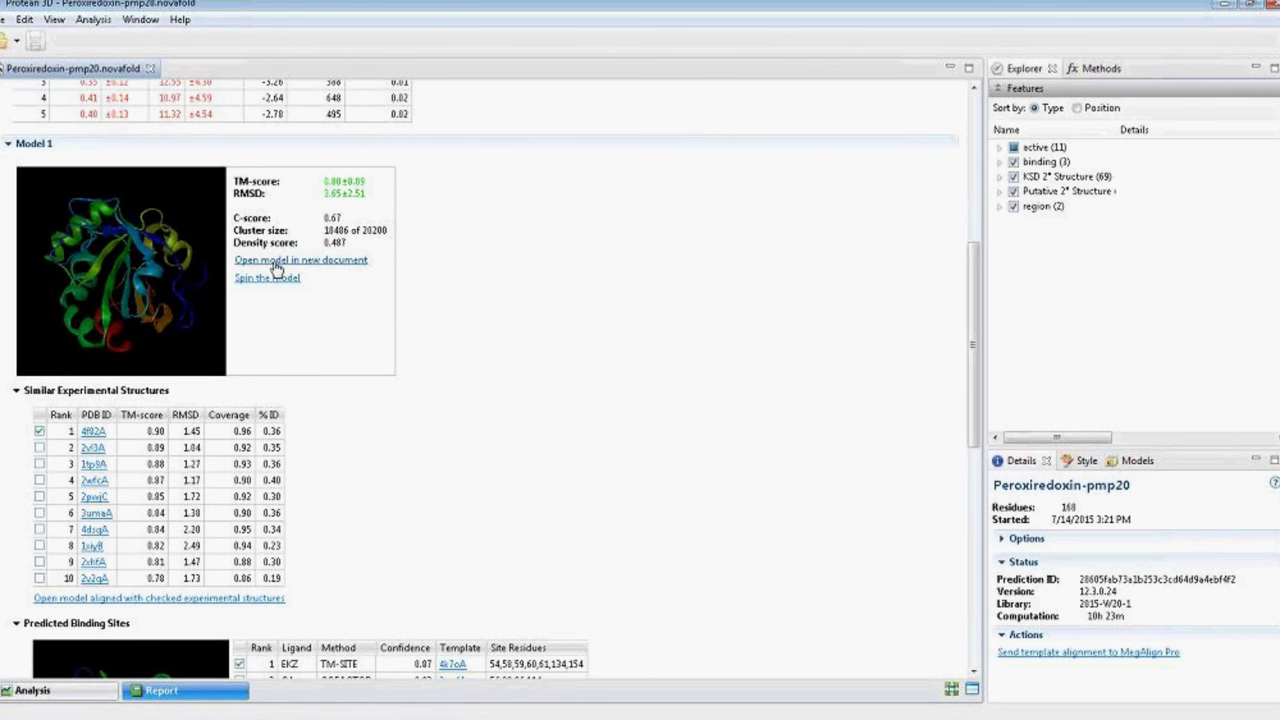
Open Model 1 as document Peroxiredoxin-pmp20-1, then return to the report and scroll to Predicted Binding Sites.
{"action": "left_click", "coordinate": [277, 262]}
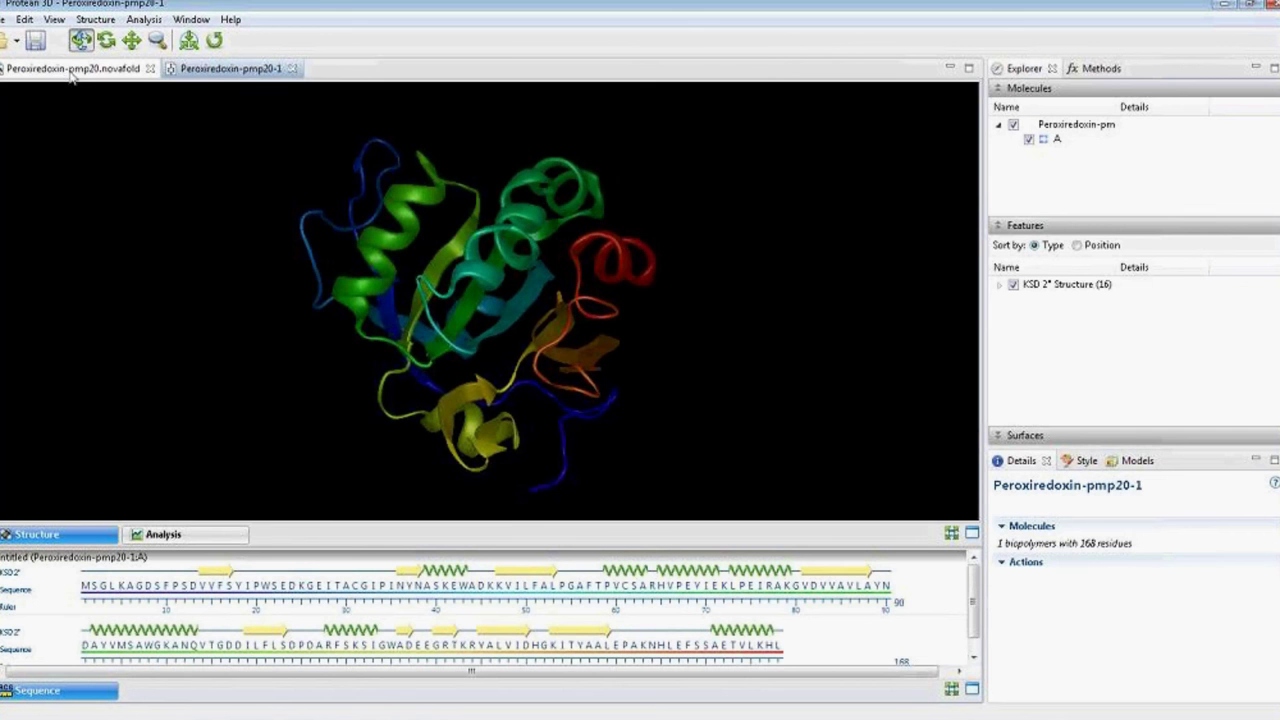
{"action": "left_click", "coordinate": [64, 72]}
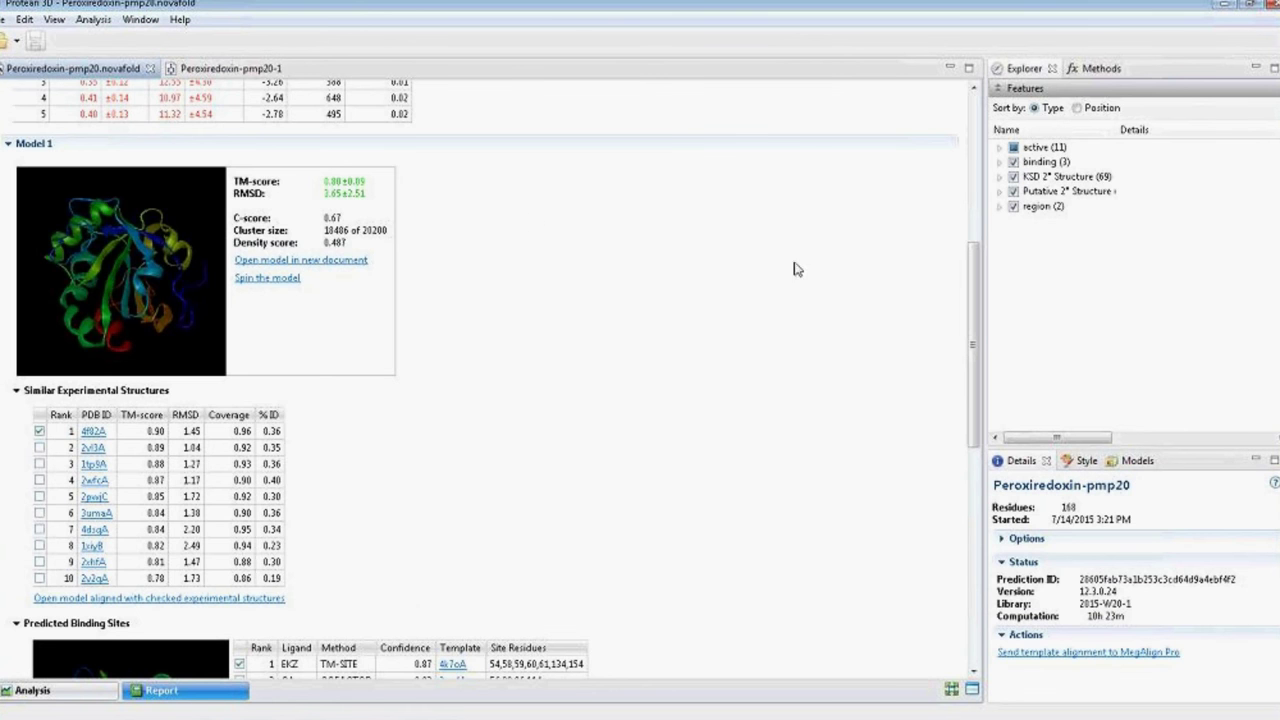
{"action": "scroll", "coordinate": [977, 276], "scroll_direction": "down", "scroll_amount": 4}
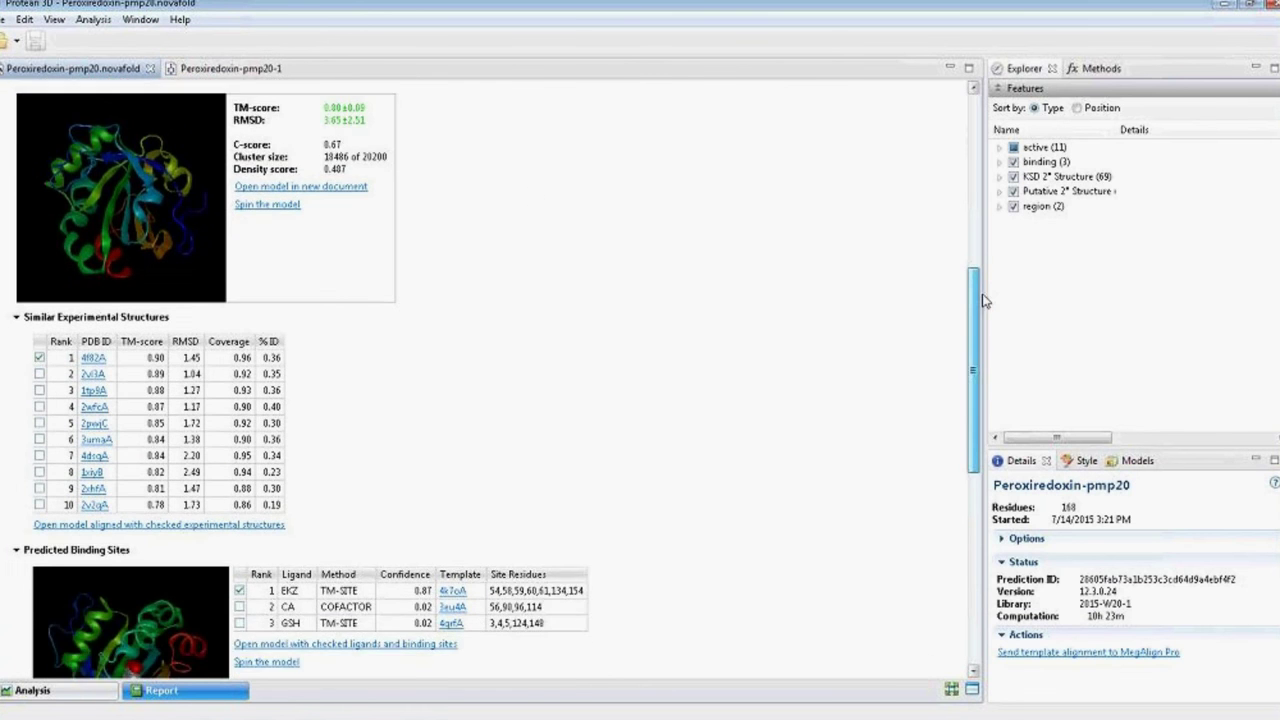
Scroll down to Model 1's Predicted Binding Sites and Enzyme Function, led by EC 1.11.1.15.
{"action": "scroll", "coordinate": [1000, 346], "scroll_direction": "down", "scroll_amount": 1}
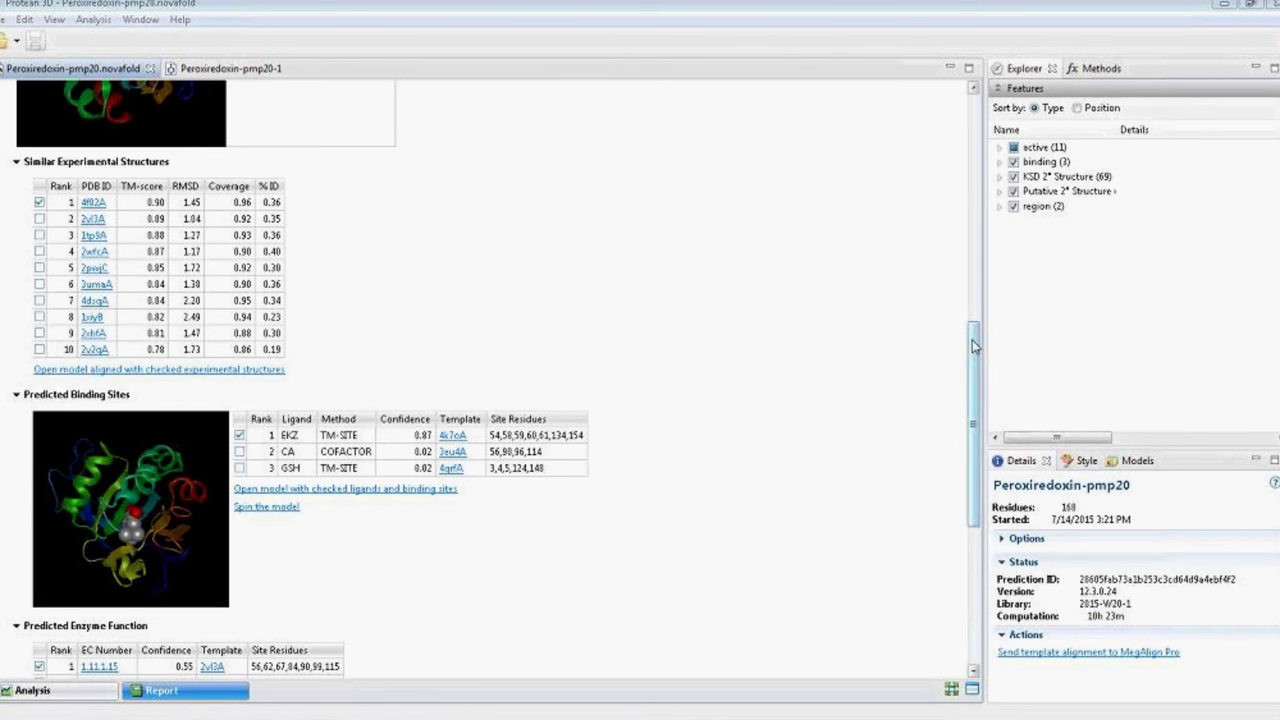
{"action": "left_click_drag", "start_coordinate": [972, 347], "coordinate": [977, 388]}
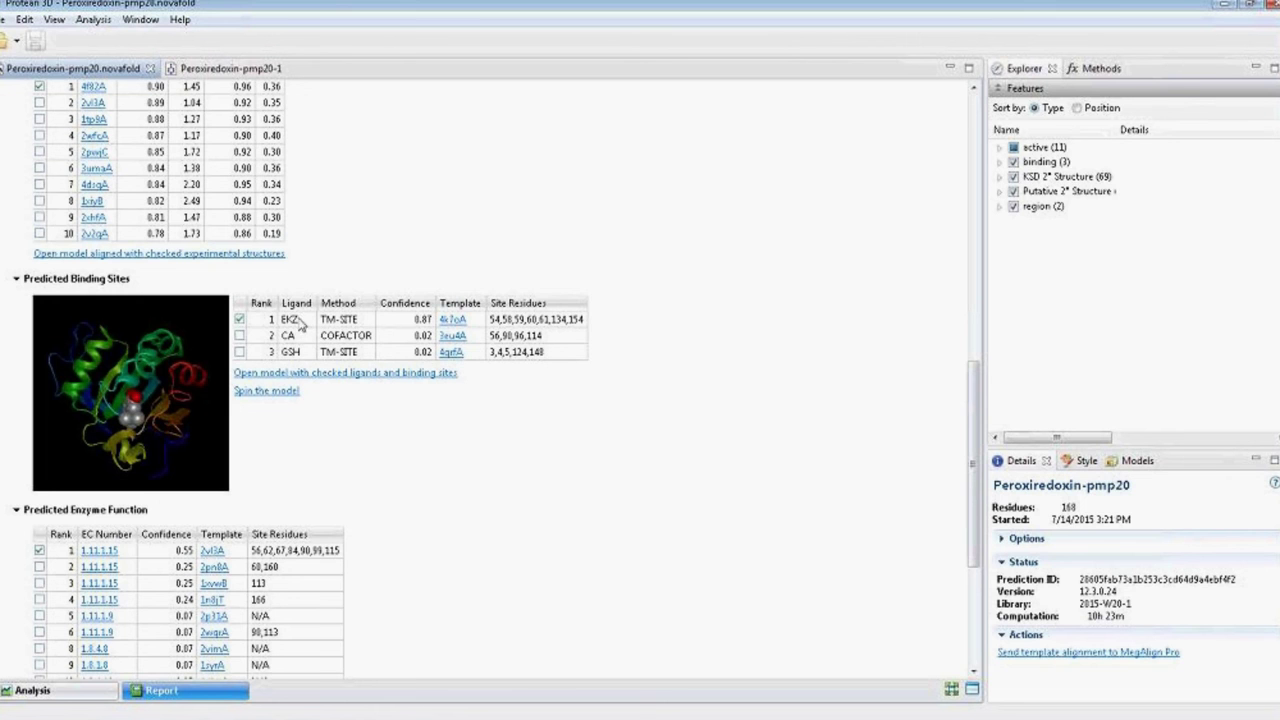
{"action": "left_click", "coordinate": [240, 336]}
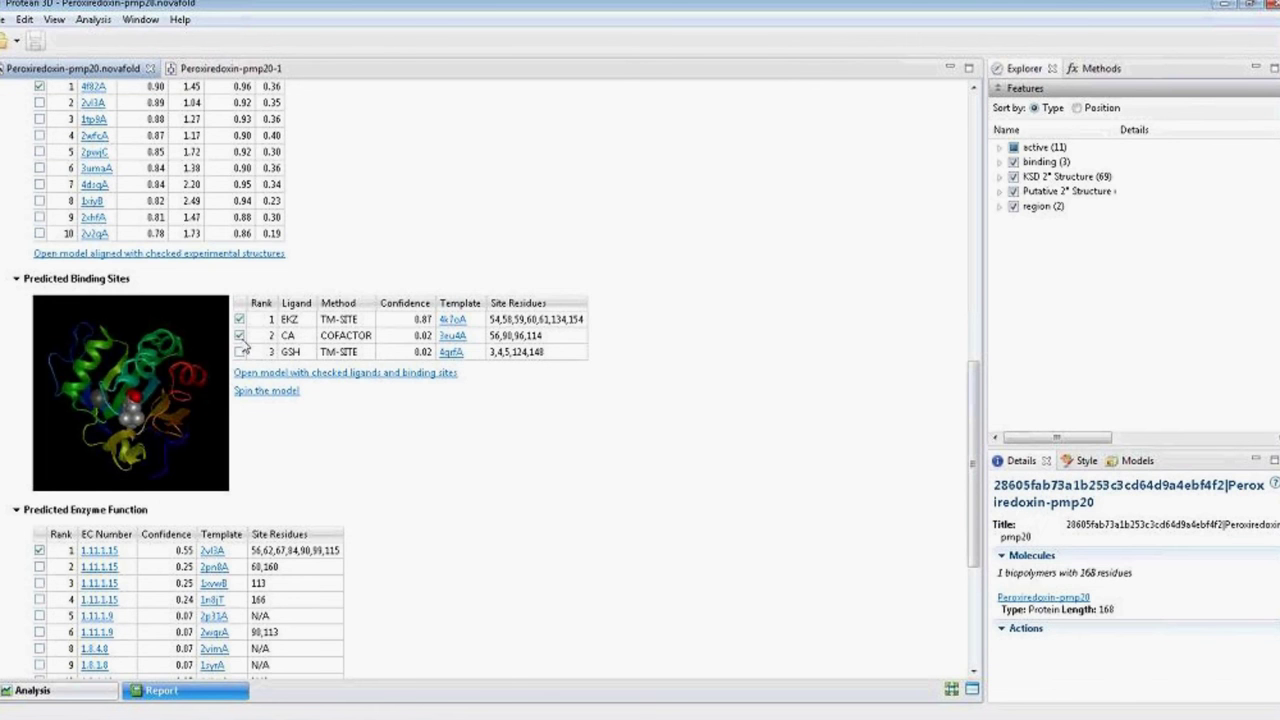
{"action": "left_click", "coordinate": [239, 353]}
{"action": "left_click", "coordinate": [239, 353]}
{"action": "left_click", "coordinate": [239, 336]}
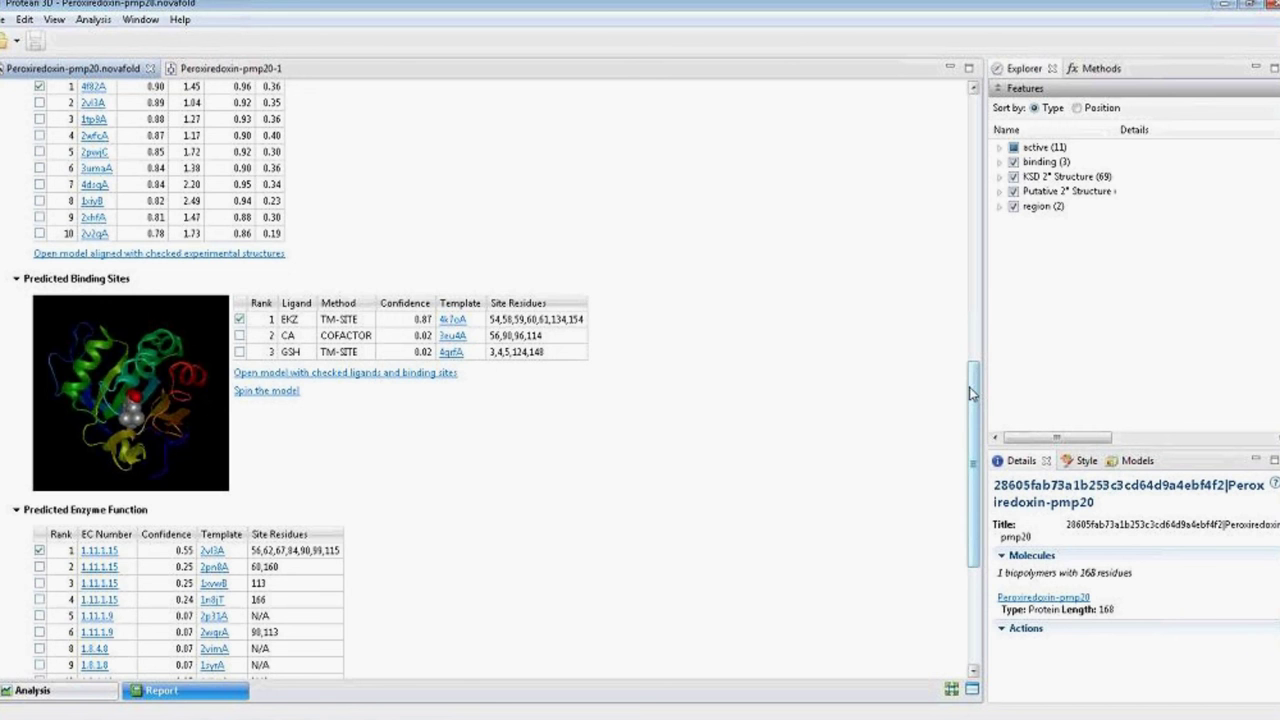
Scroll to Model 1's GO terms: oxidoreductase activity (0.95) and cell redox homeostasis (0.92).
{"action": "left_click_drag", "start_coordinate": [972, 393], "coordinate": [984, 473]}
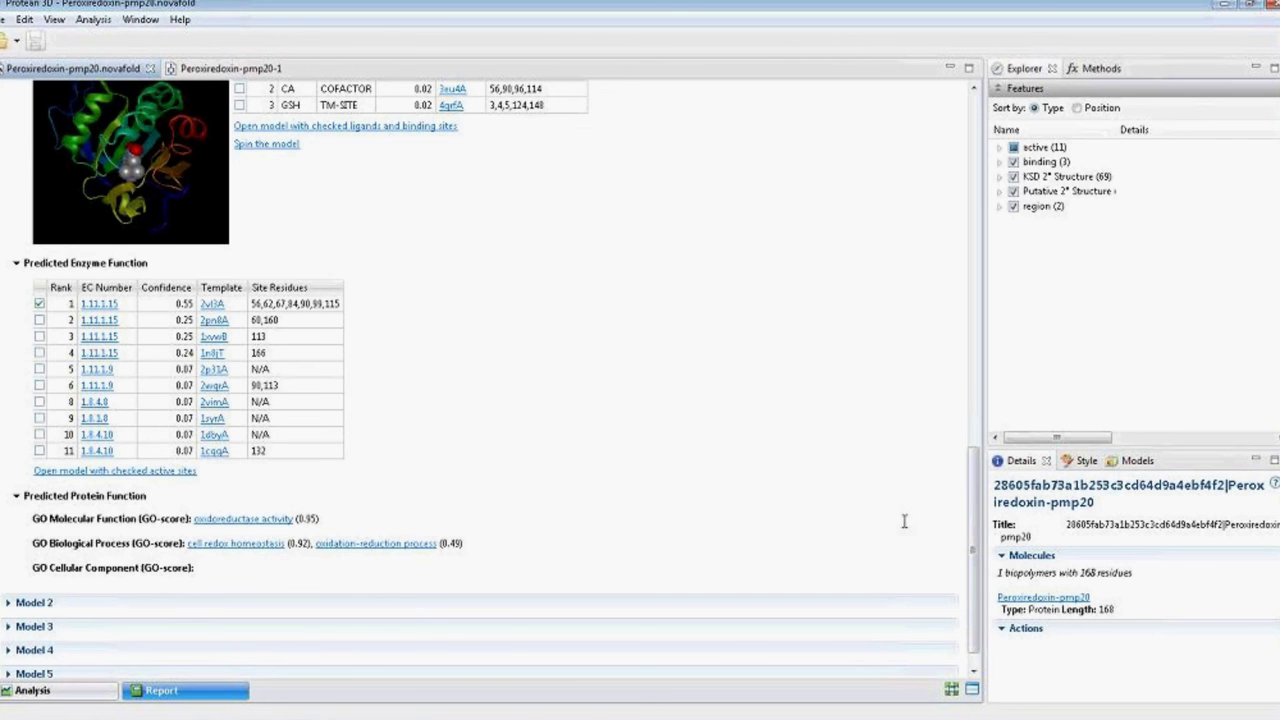
{"action": "scroll", "coordinate": [970, 535], "scroll_direction": "down", "scroll_amount": 1}
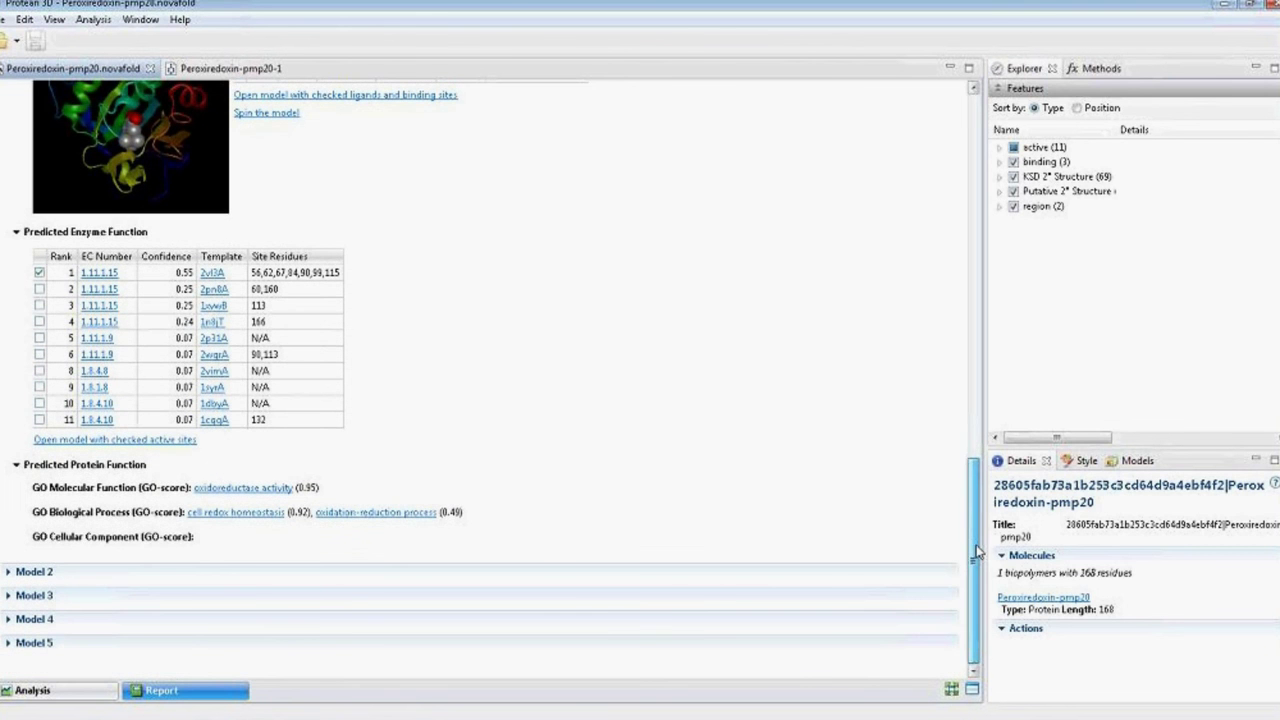
Expand and browse Model 2's results (TM-score 0.57, C-score -1.16), then return to the report top.
{"action": "left_click", "coordinate": [36, 578]}
{"action": "scroll", "coordinate": [978, 430], "scroll_direction": "down", "scroll_amount": 1}
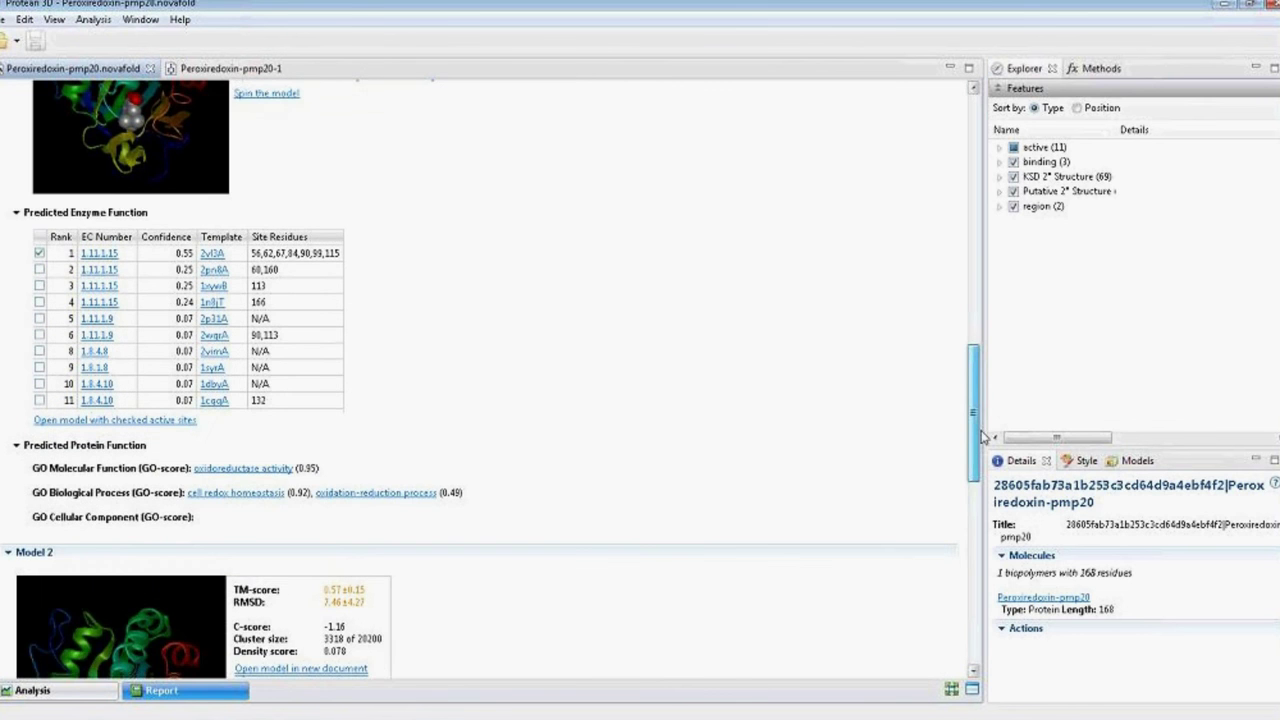
{"action": "left_click_drag", "start_coordinate": [984, 437], "coordinate": [1008, 503]}
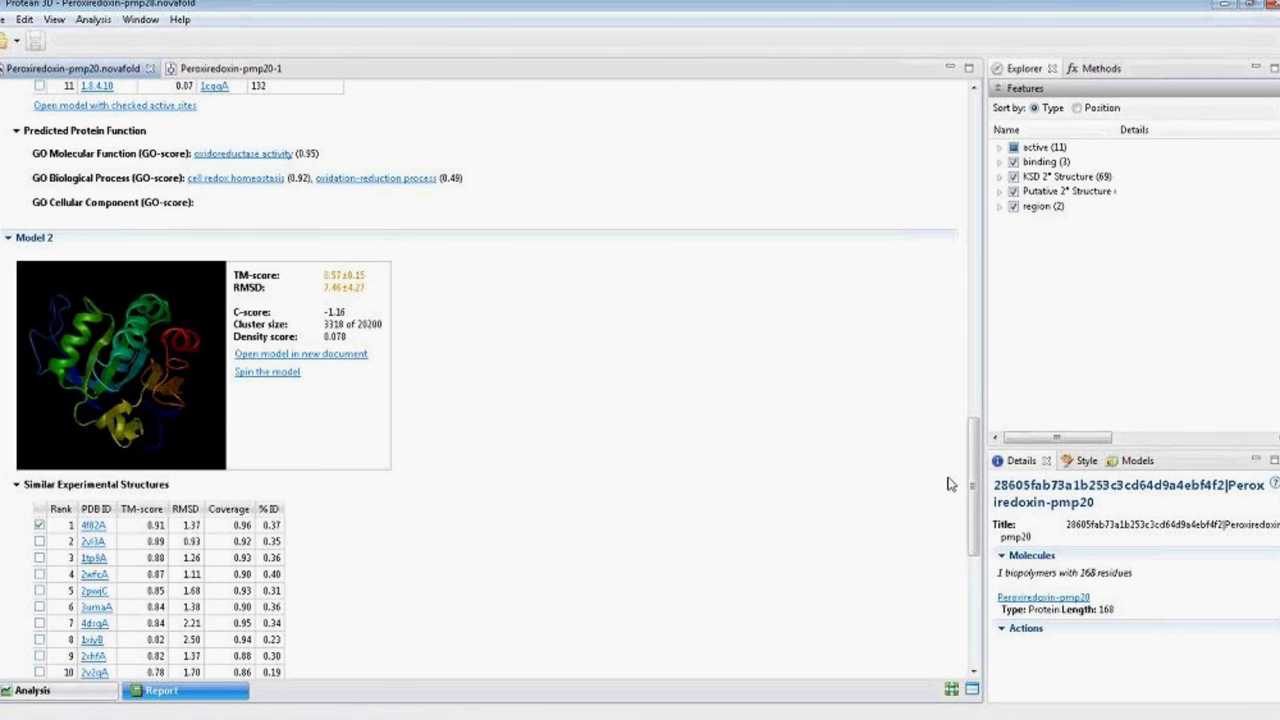
{"action": "left_click_drag", "start_coordinate": [979, 472], "coordinate": [990, 132]}
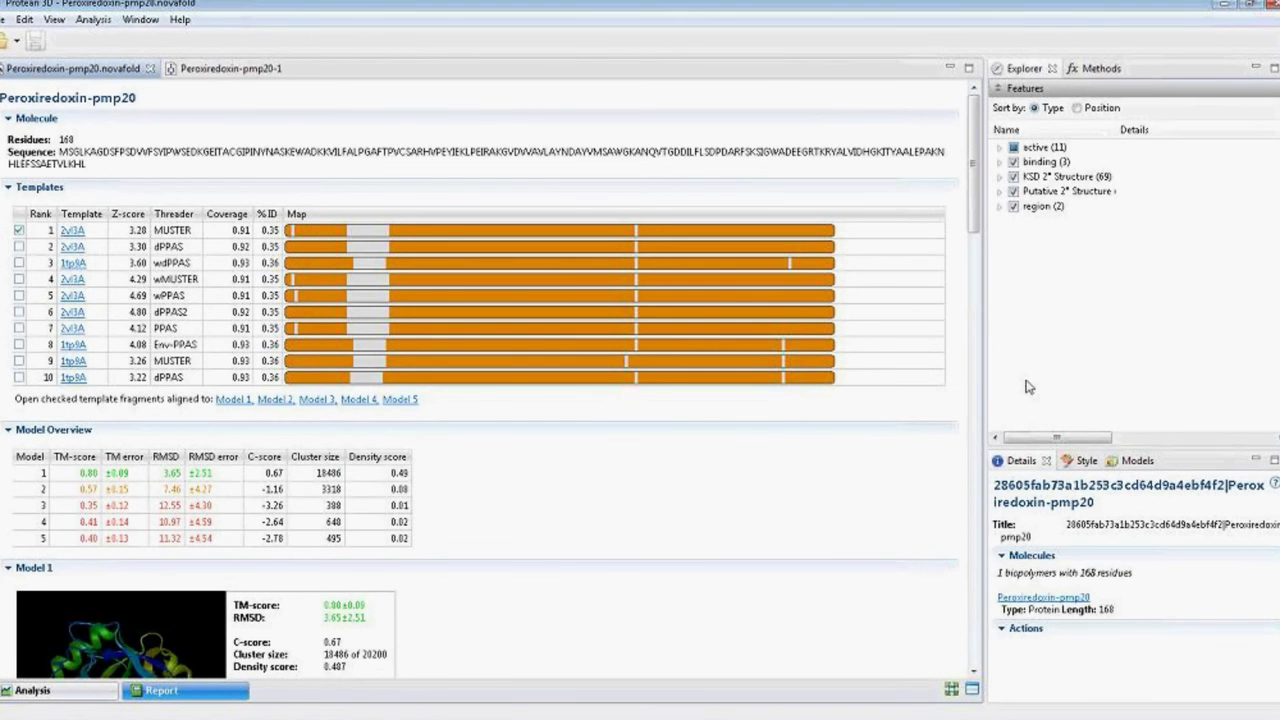
Show the prediction job's details and send its template alignment to MegAlign Pro.
{"action": "left_click", "coordinate": [955, 407]}
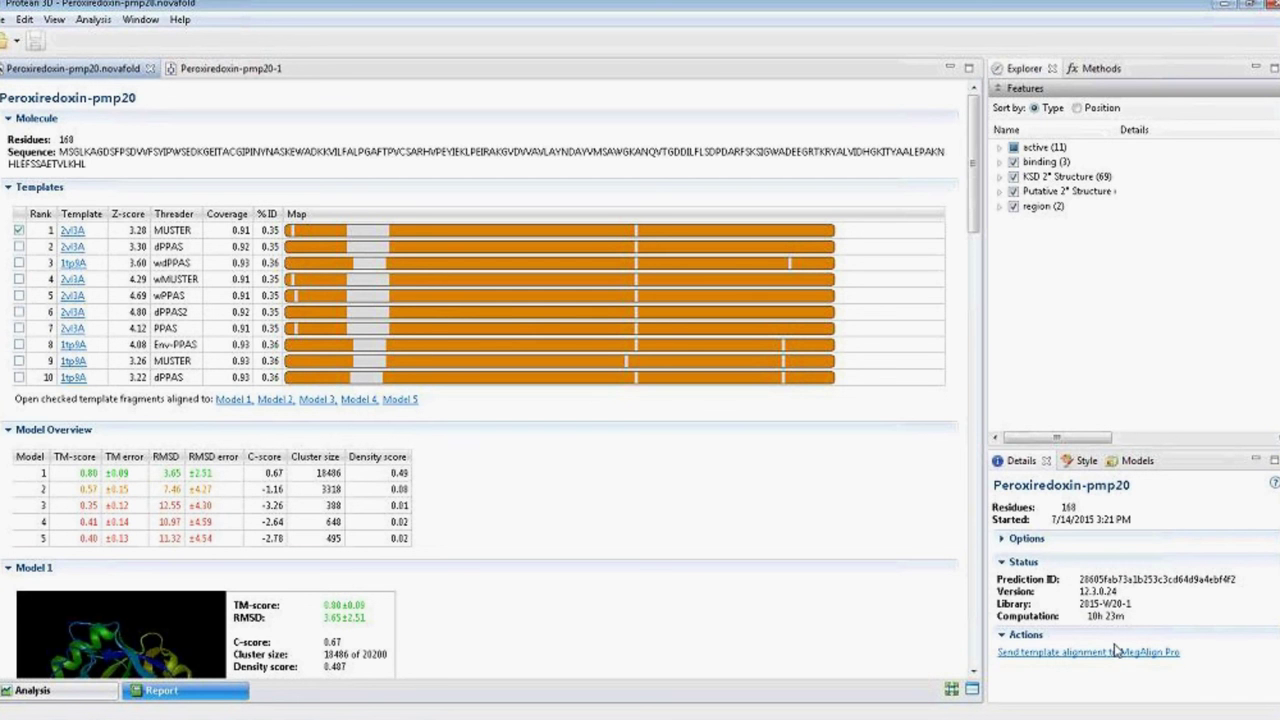
{"action": "left_click", "coordinate": [1031, 657]}
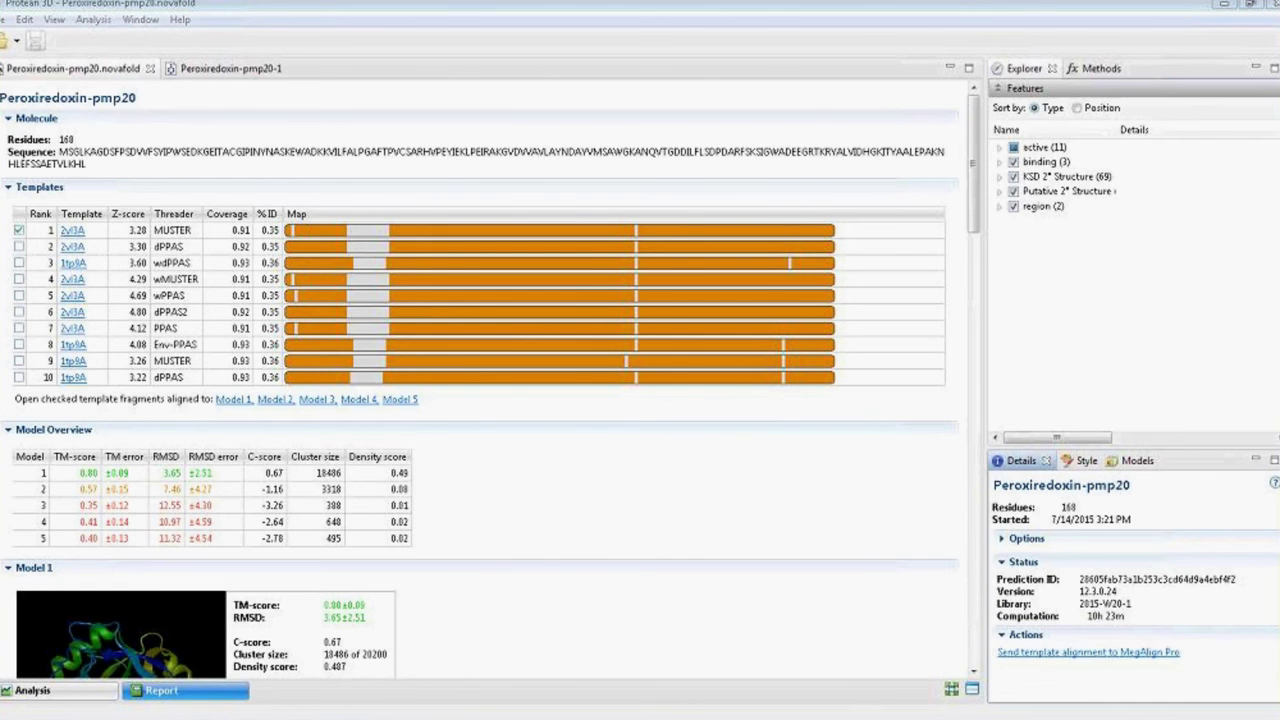
View the maximized MegAlign Pro alignment against 2vl3A and 1tp9A, then return to Protean 3D.
{"action": "left_click", "coordinate": [362, 710]}
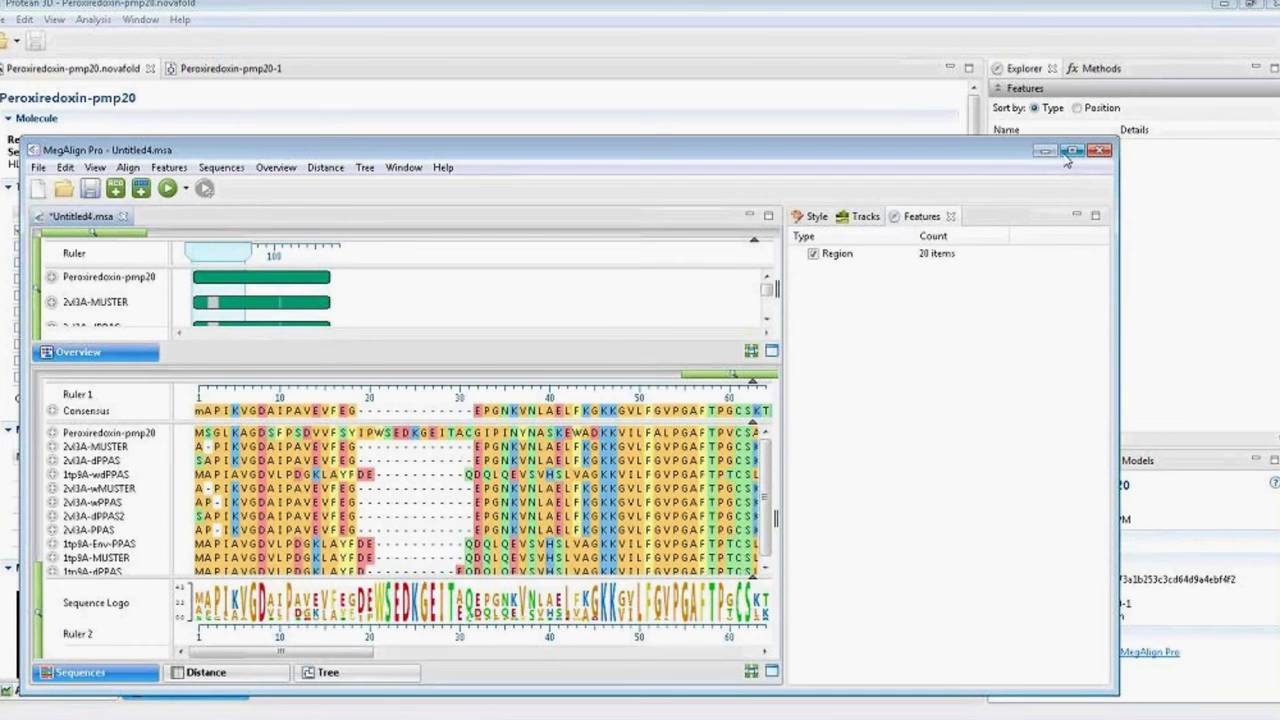
{"action": "left_click", "coordinate": [1067, 156]}
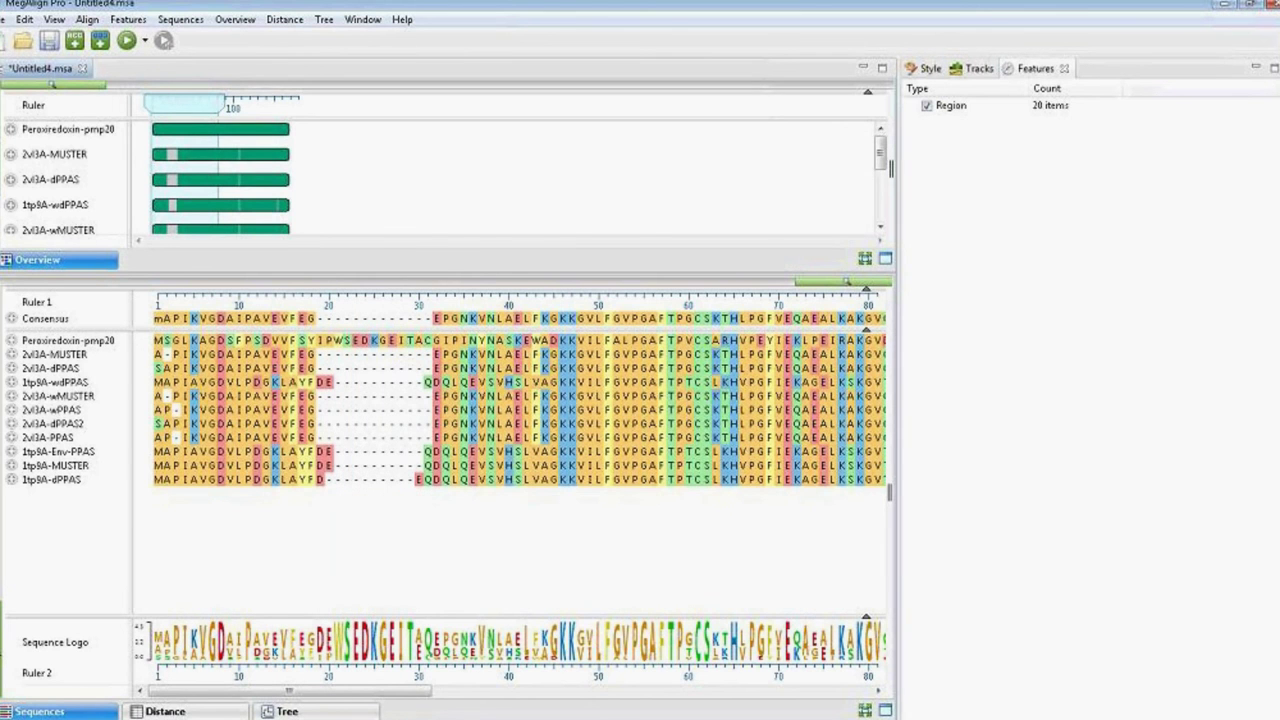
{"action": "left_click", "coordinate": [413, 712]}
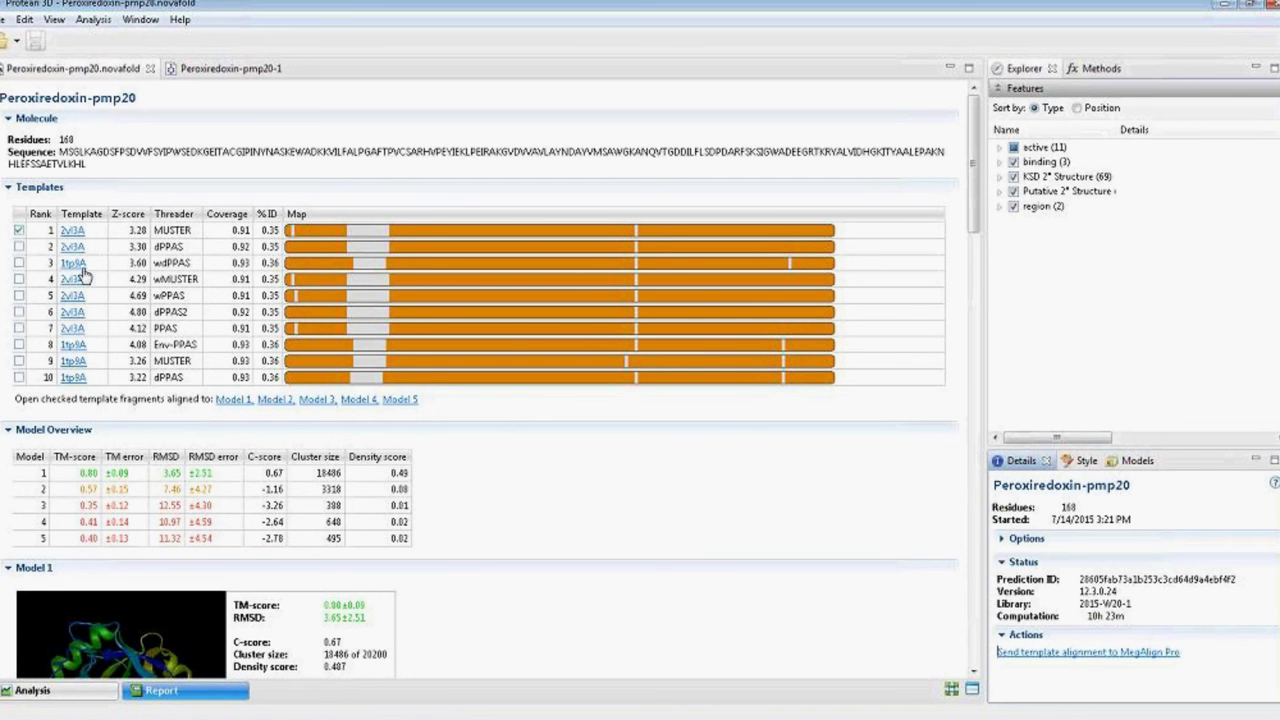
Check template 1tp9A and open Model 1 superimposed with the 2vl3 and 1tp9 fragments.
{"action": "left_click", "coordinate": [19, 263]}
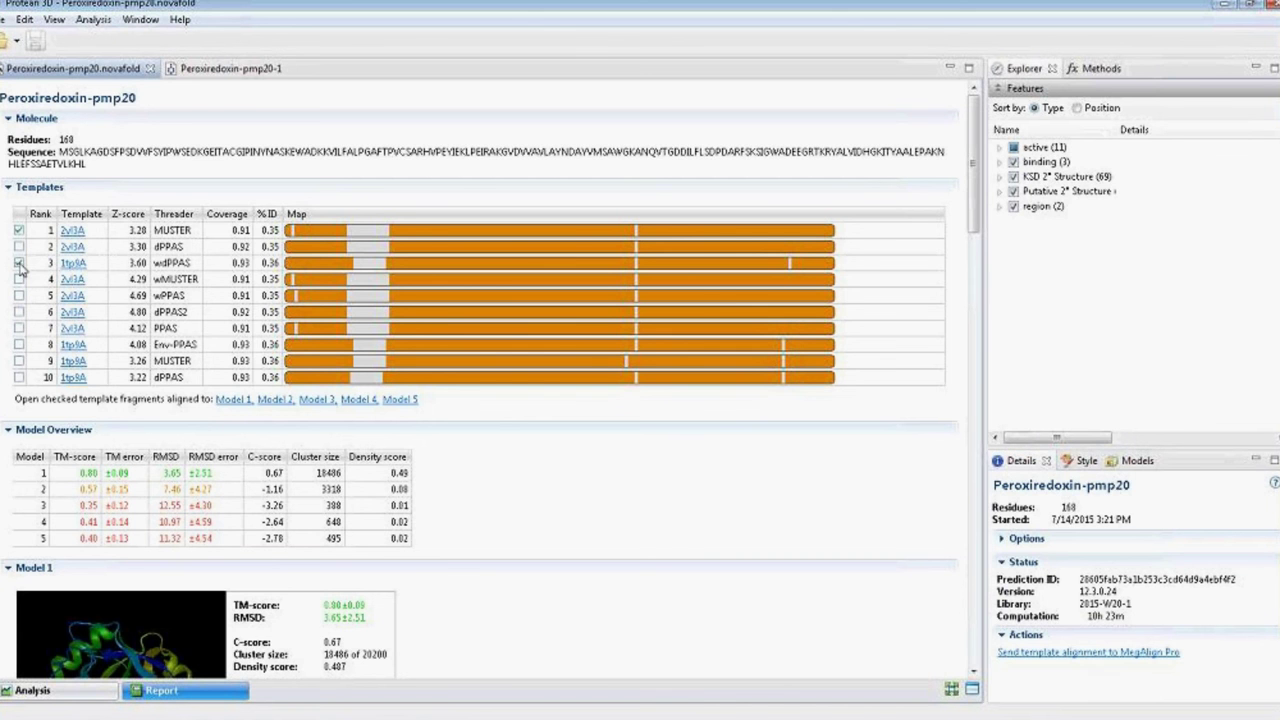
{"action": "left_click", "coordinate": [230, 401]}
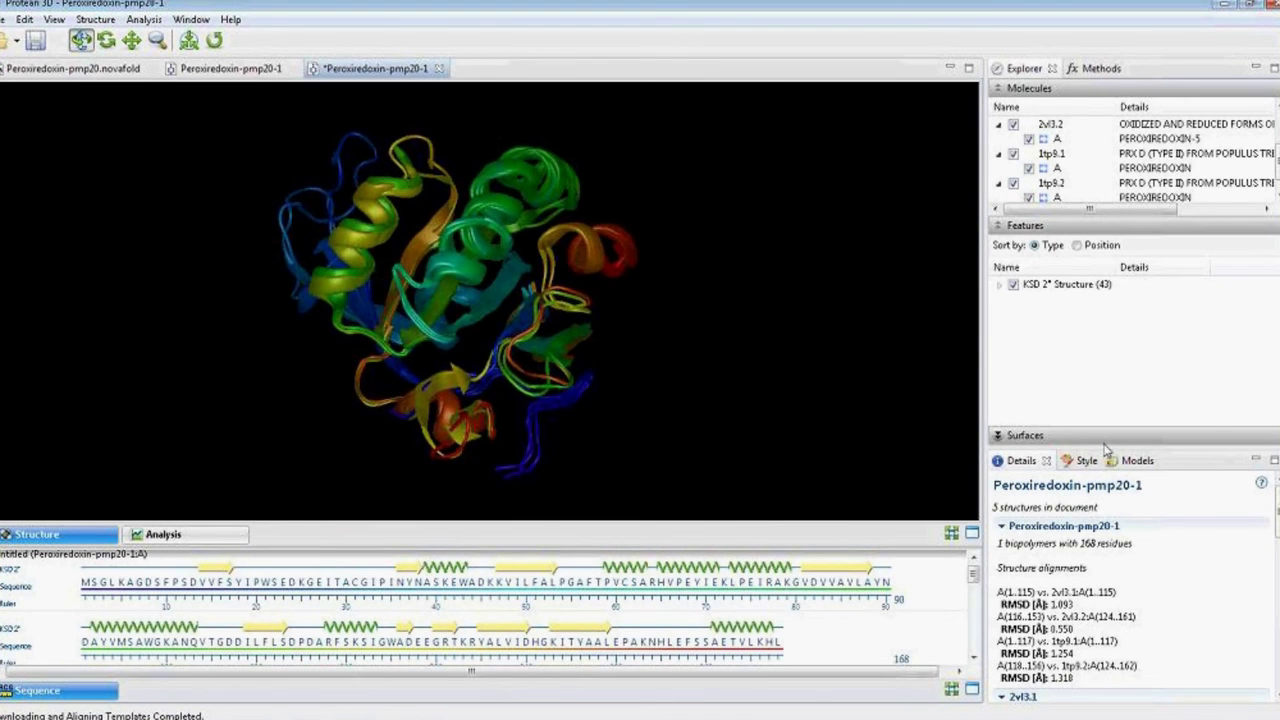
Resize the panels so all five structures are listed, and select the 2vl3.2 entry.
{"action": "left_click_drag", "start_coordinate": [1105, 446], "coordinate": [1105, 363]}
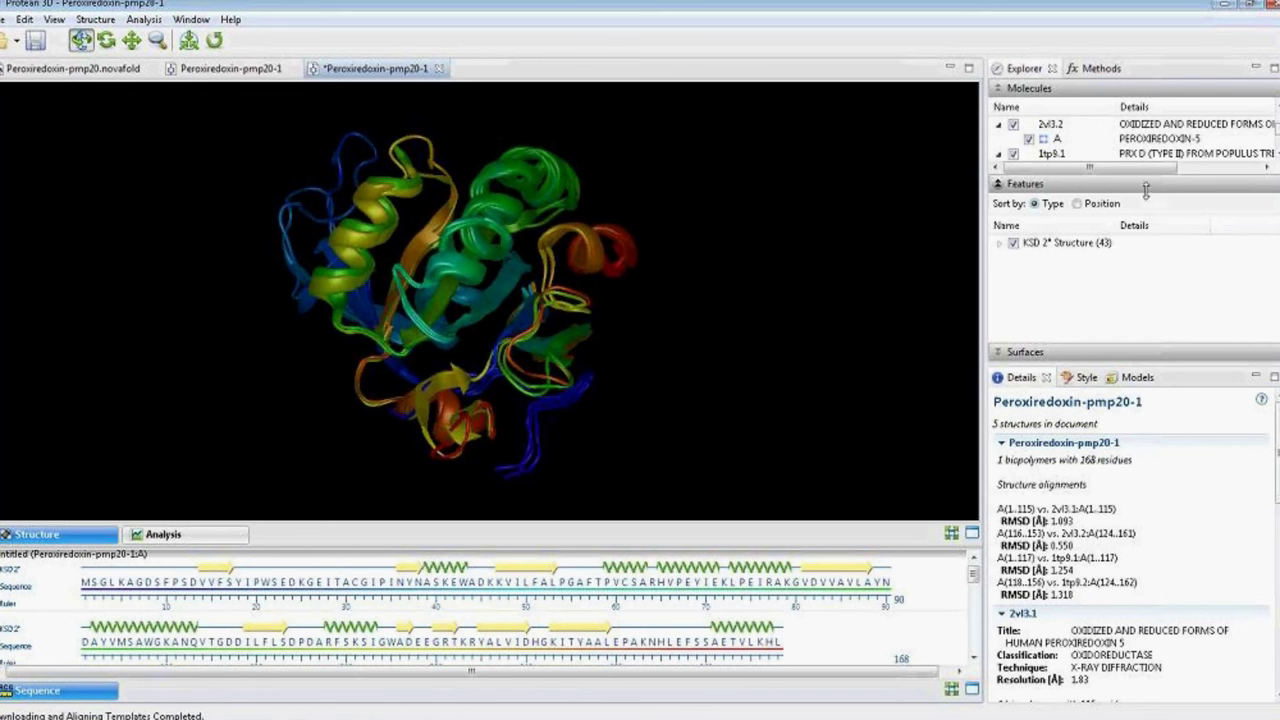
{"action": "left_click_drag", "start_coordinate": [1146, 190], "coordinate": [1146, 302]}
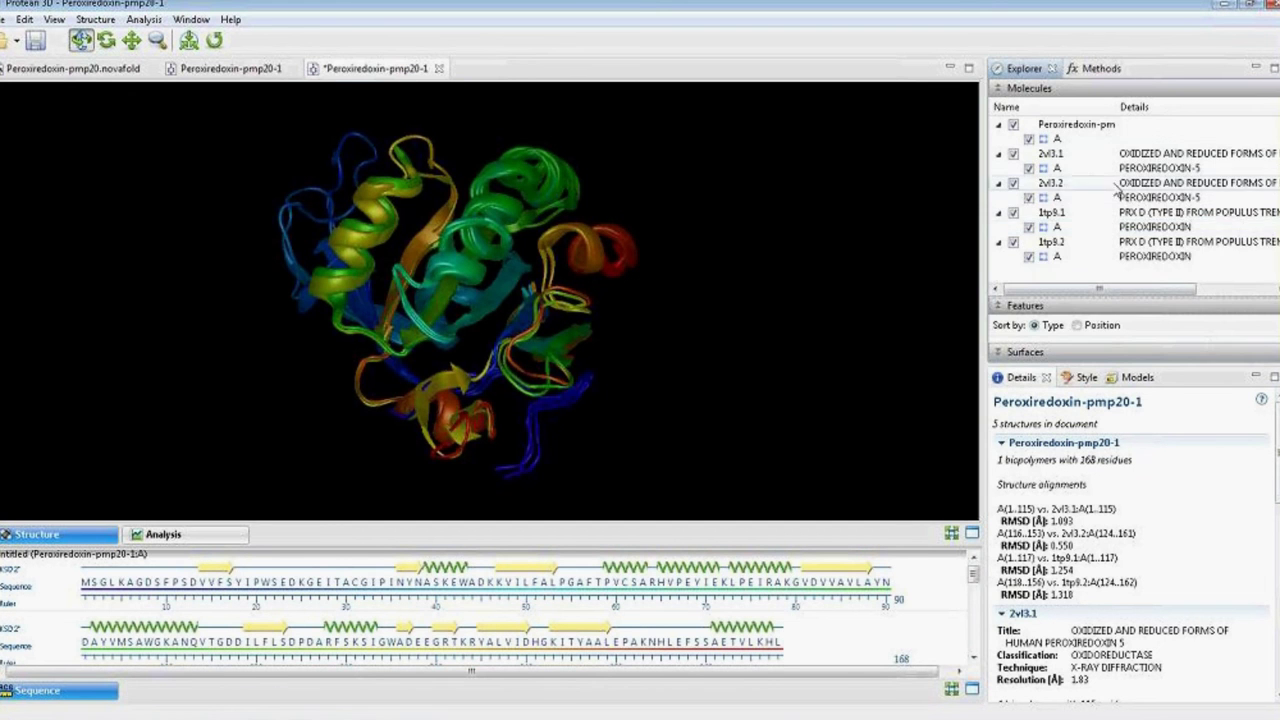
{"action": "left_click", "coordinate": [1128, 184]}
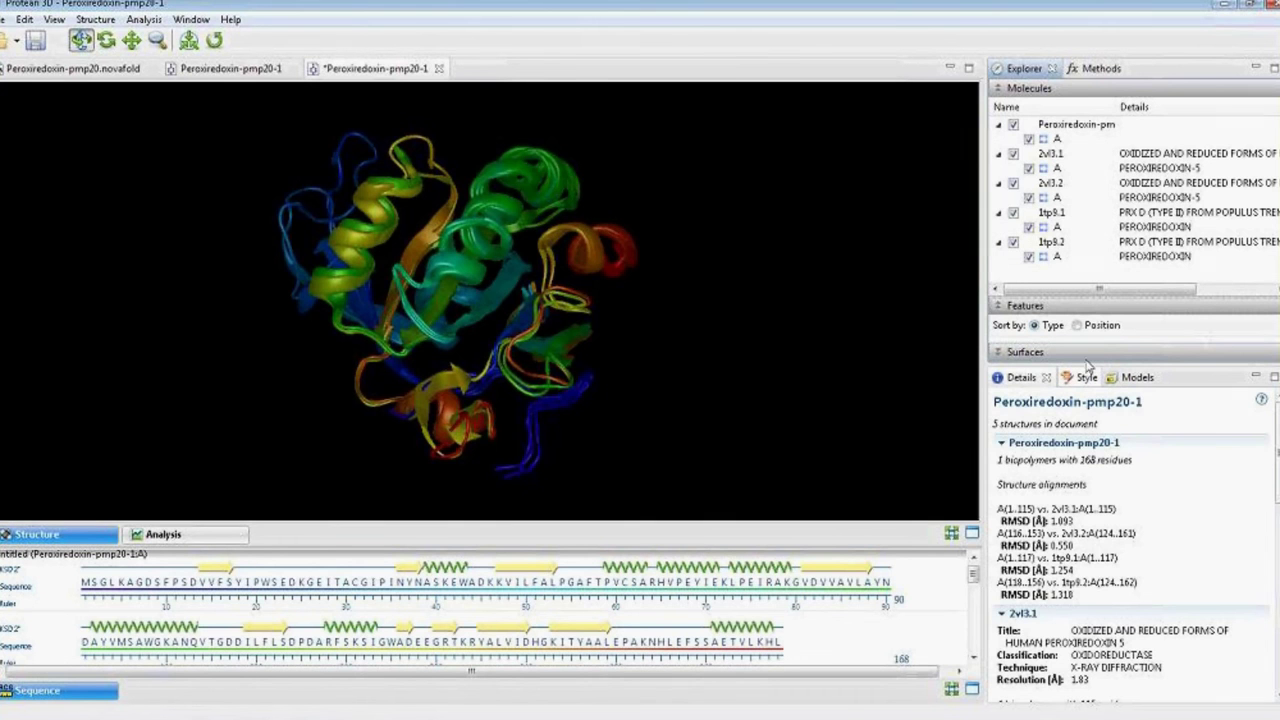
Set the superimposed structures' color style to 'Color by chain'.
{"action": "left_click", "coordinate": [1082, 377]}
{"action": "left_click", "coordinate": [1076, 538]}
{"action": "left_click", "coordinate": [1078, 592]}
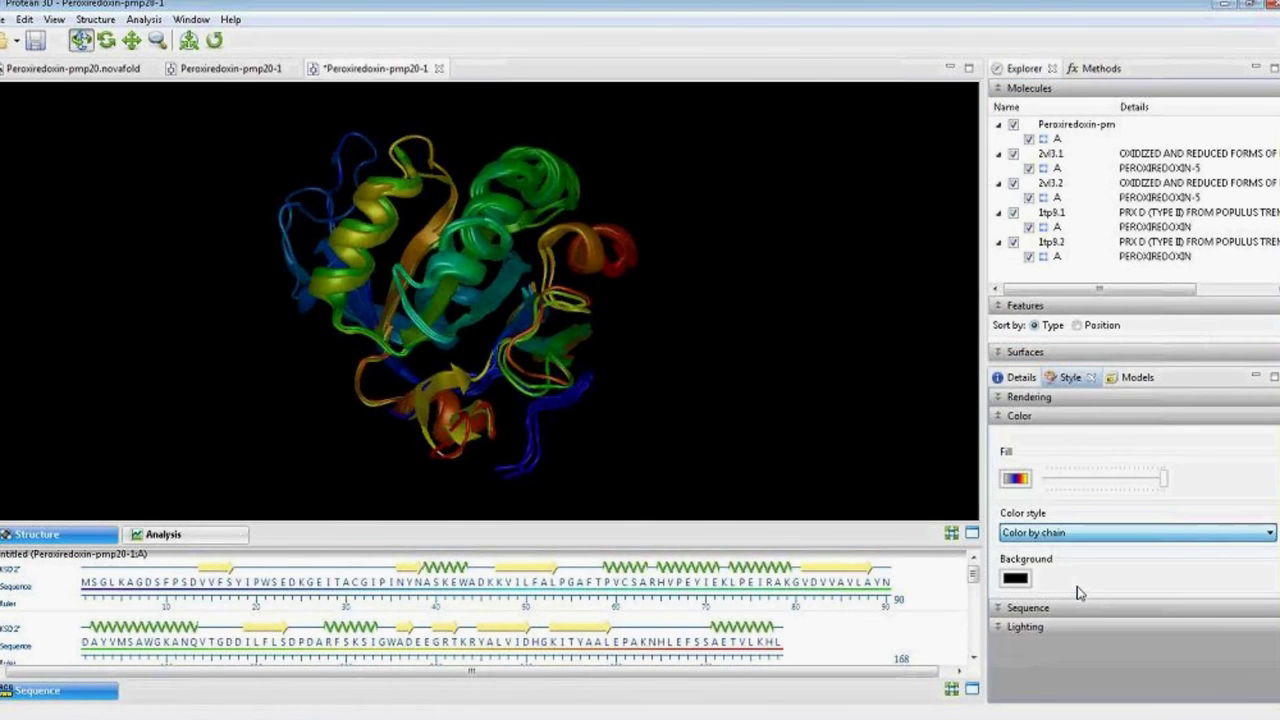
{"action": "left_click", "coordinate": [929, 467]}
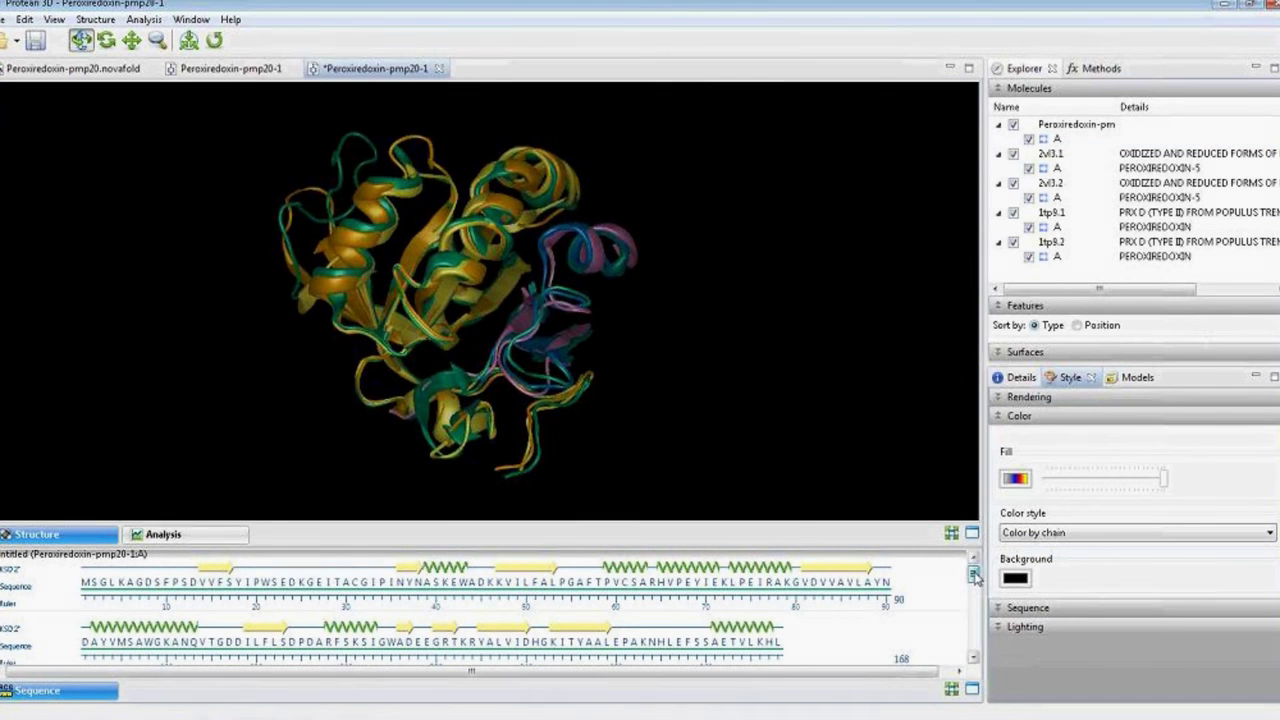
{"action": "left_click_drag", "start_coordinate": [975, 578], "coordinate": [970, 638]}
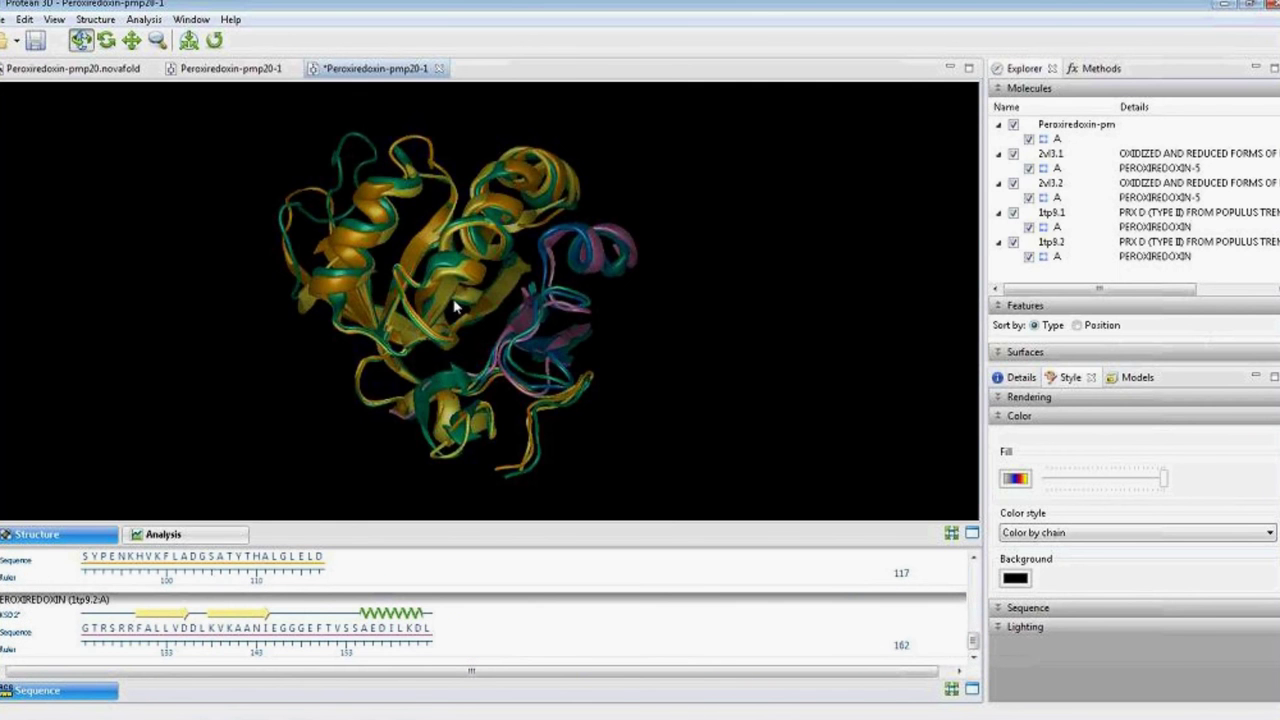
Rotate the overlay to compare the five structures from several angles.
{"action": "left_click_drag", "start_coordinate": [455, 308], "coordinate": [414, 385]}
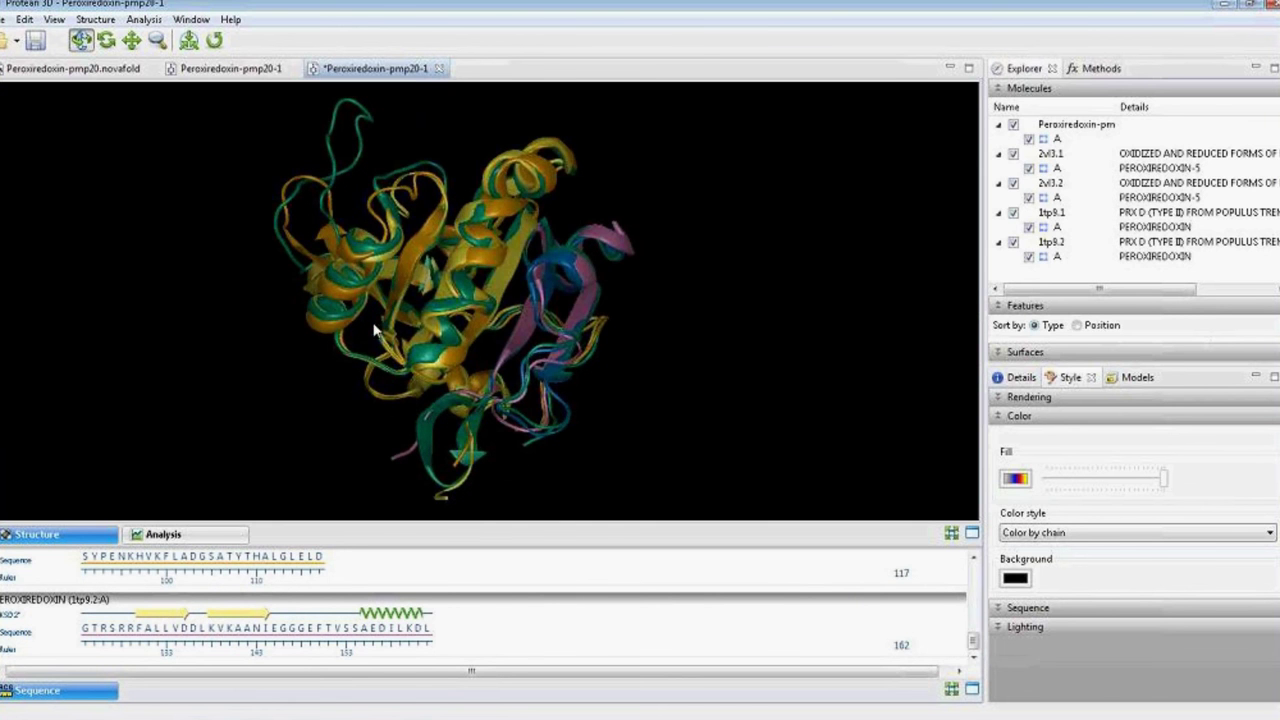
{"action": "left_click_drag", "start_coordinate": [314, 189], "coordinate": [637, 326]}
{"action": "left_click_drag", "start_coordinate": [458, 242], "coordinate": [658, 362]}
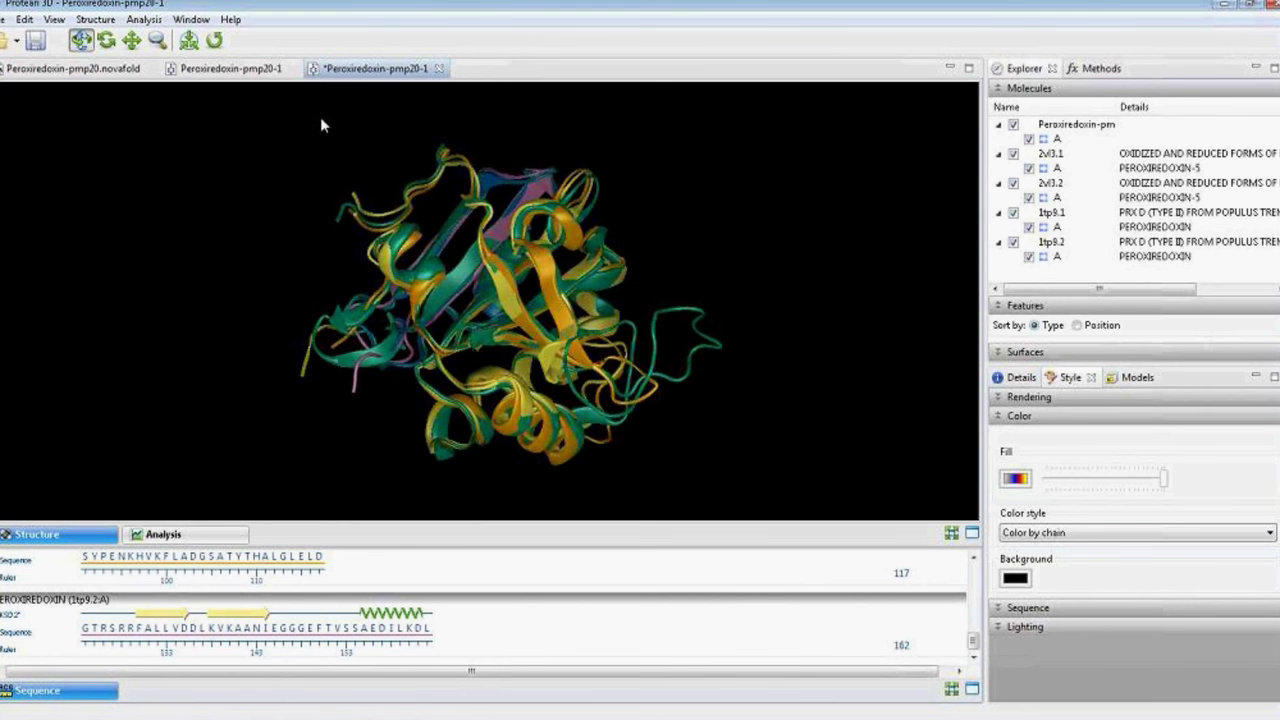
Switch to Model 1's single-chain Peroxiredoxin-pmp20-1 document, dismissing the File menu unused.
{"action": "left_click", "coordinate": [228, 68]}
{"action": "left_click", "coordinate": [5, 20]}
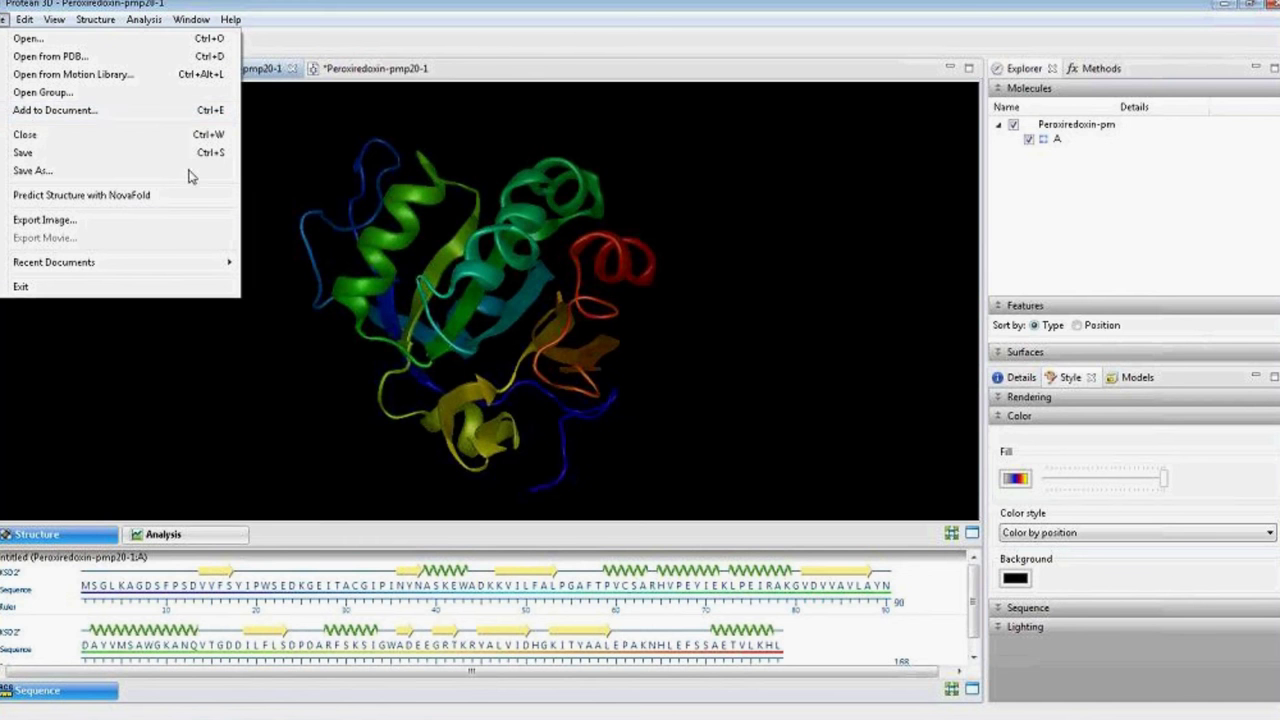
{"action": "left_click", "coordinate": [237, 330]}
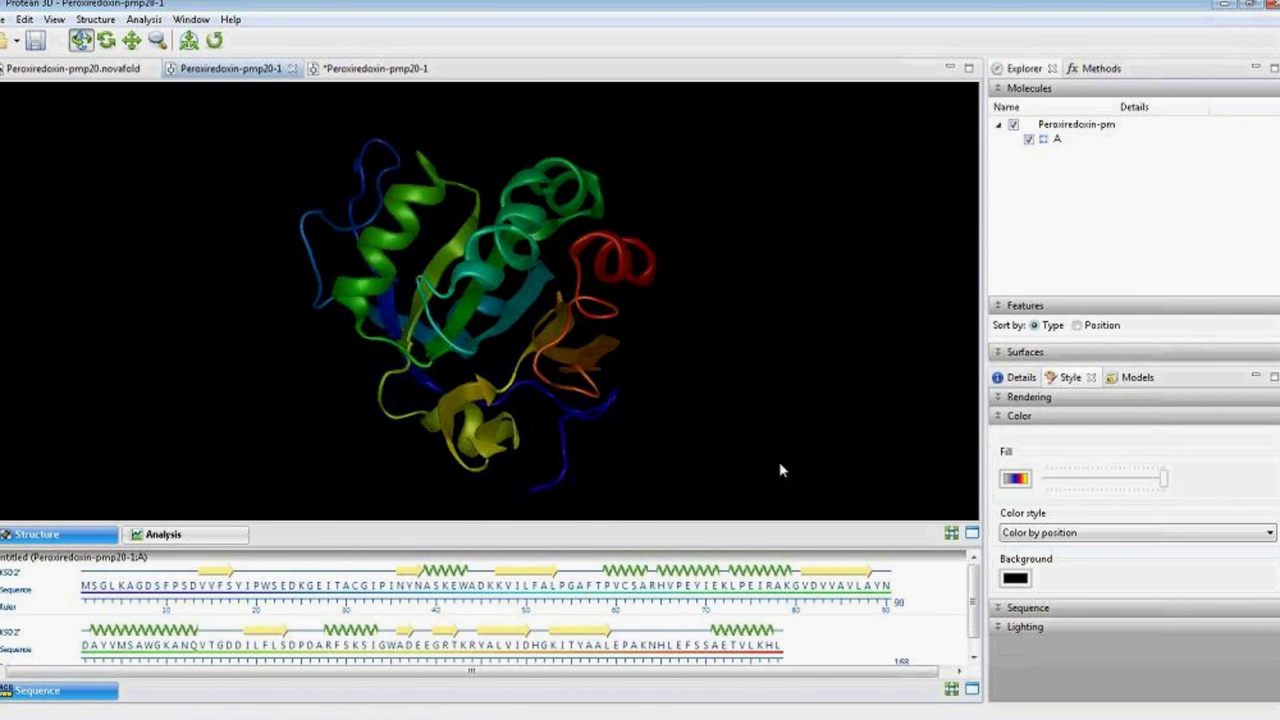
Add a normal-quality molecular surface to Model 1 and fill it solid grey.
{"action": "left_click", "coordinate": [1188, 360]}
{"action": "left_click", "coordinate": [1256, 294]}
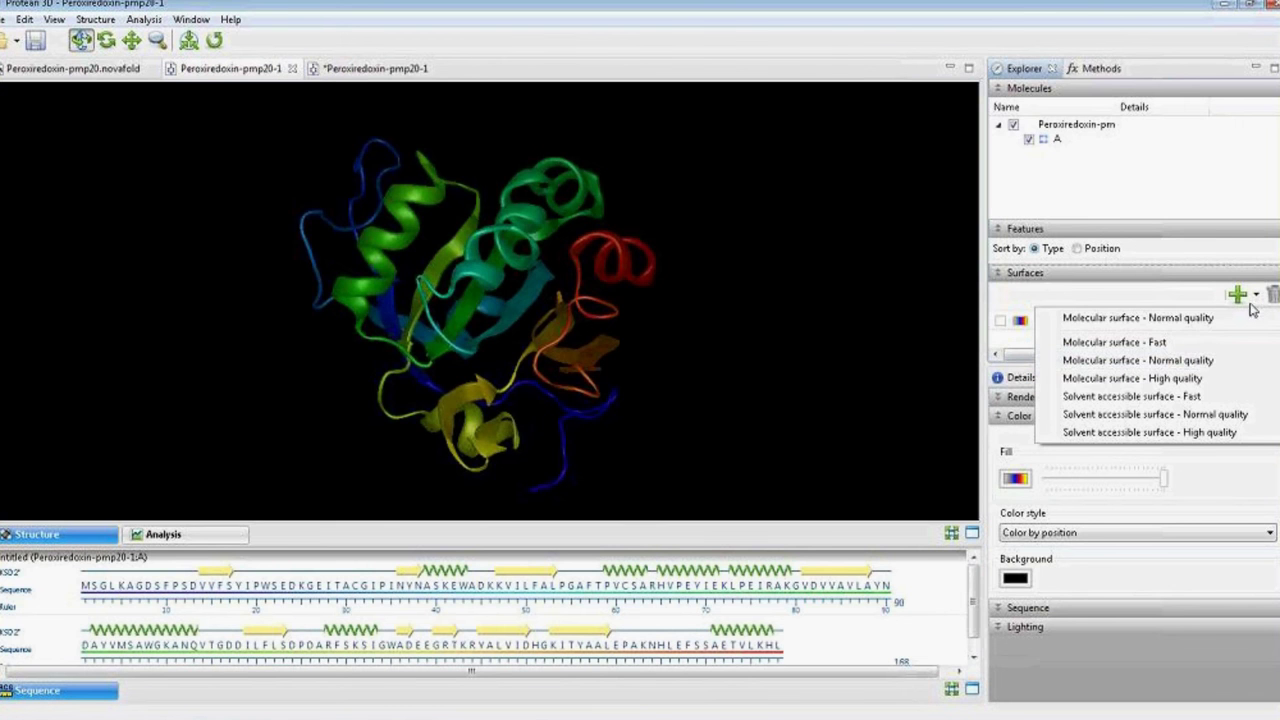
{"action": "left_click", "coordinate": [1212, 360]}
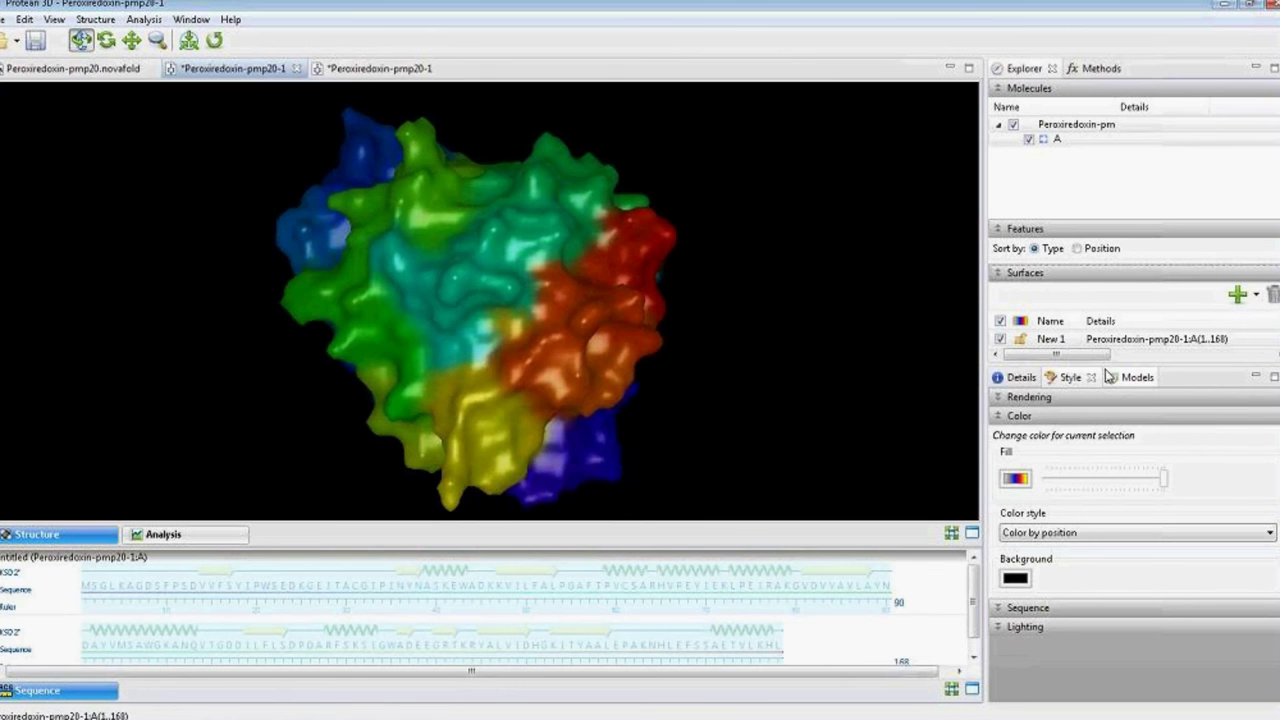
{"action": "left_click", "coordinate": [1015, 479]}
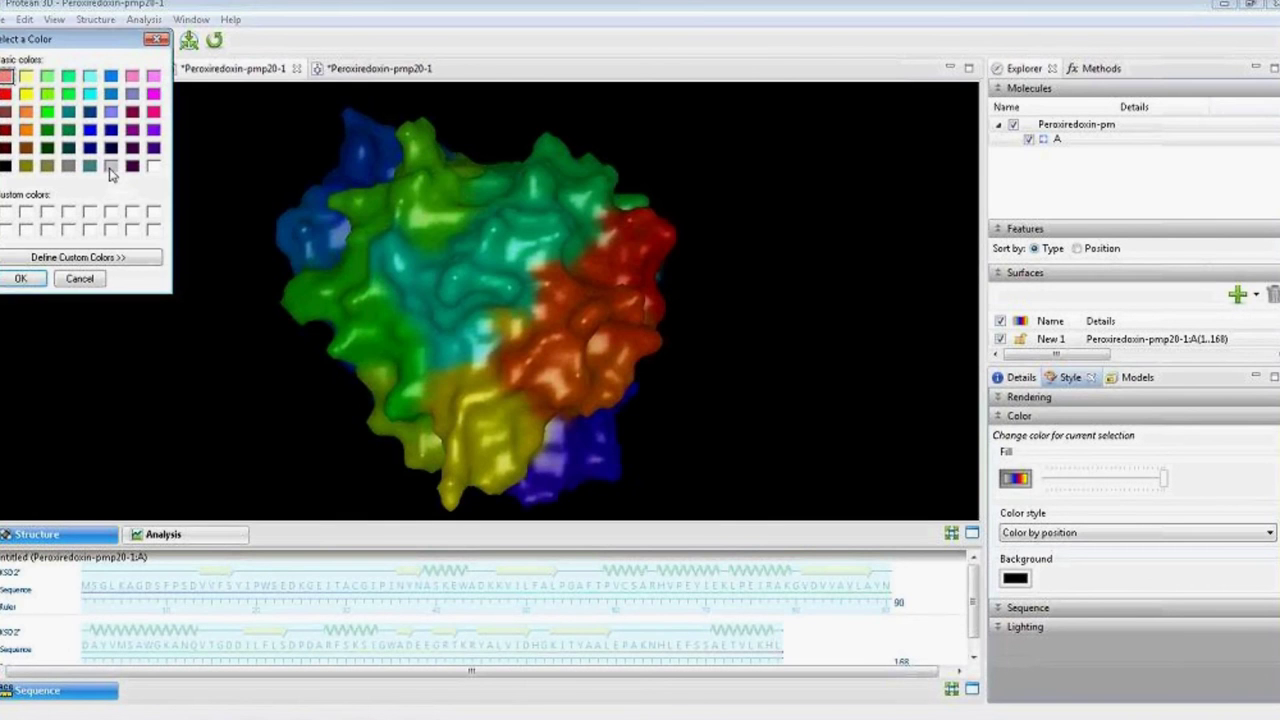
{"action": "left_click", "coordinate": [110, 167]}
{"action": "left_click", "coordinate": [21, 278]}
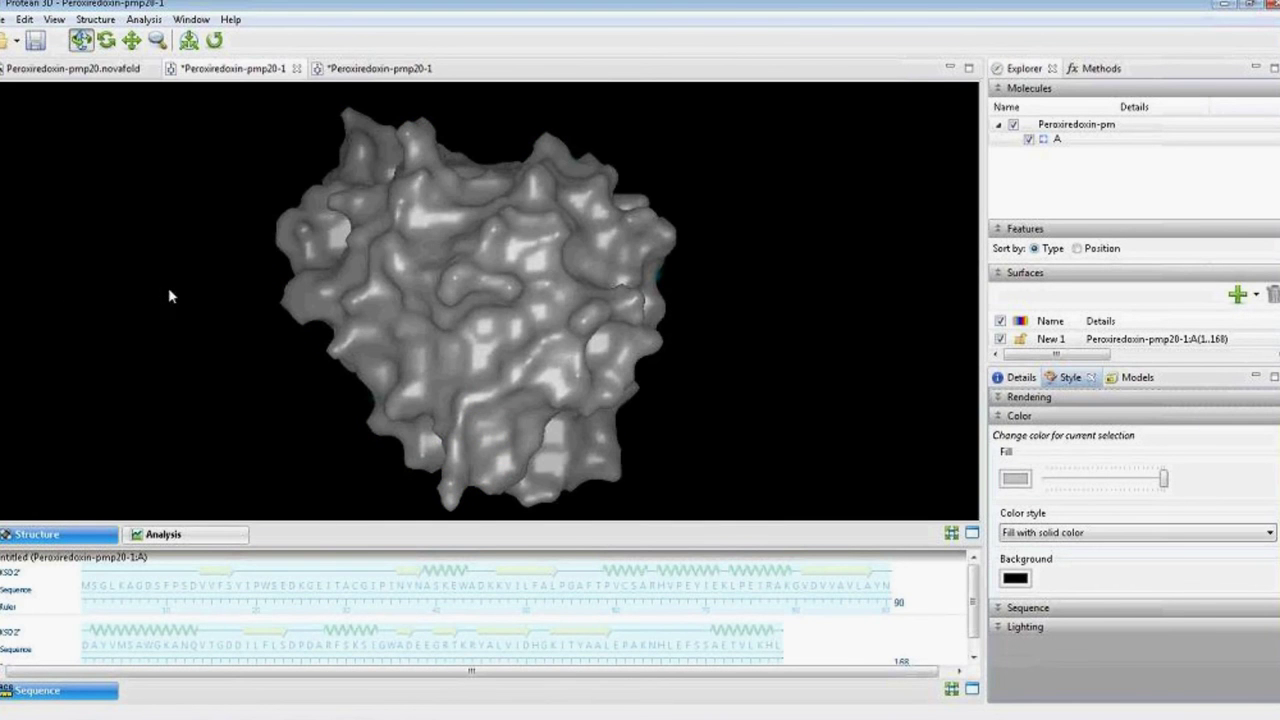
Dock the sequence analysis plots in an enlarged pane beneath the surface model.
{"action": "left_click", "coordinate": [195, 533]}
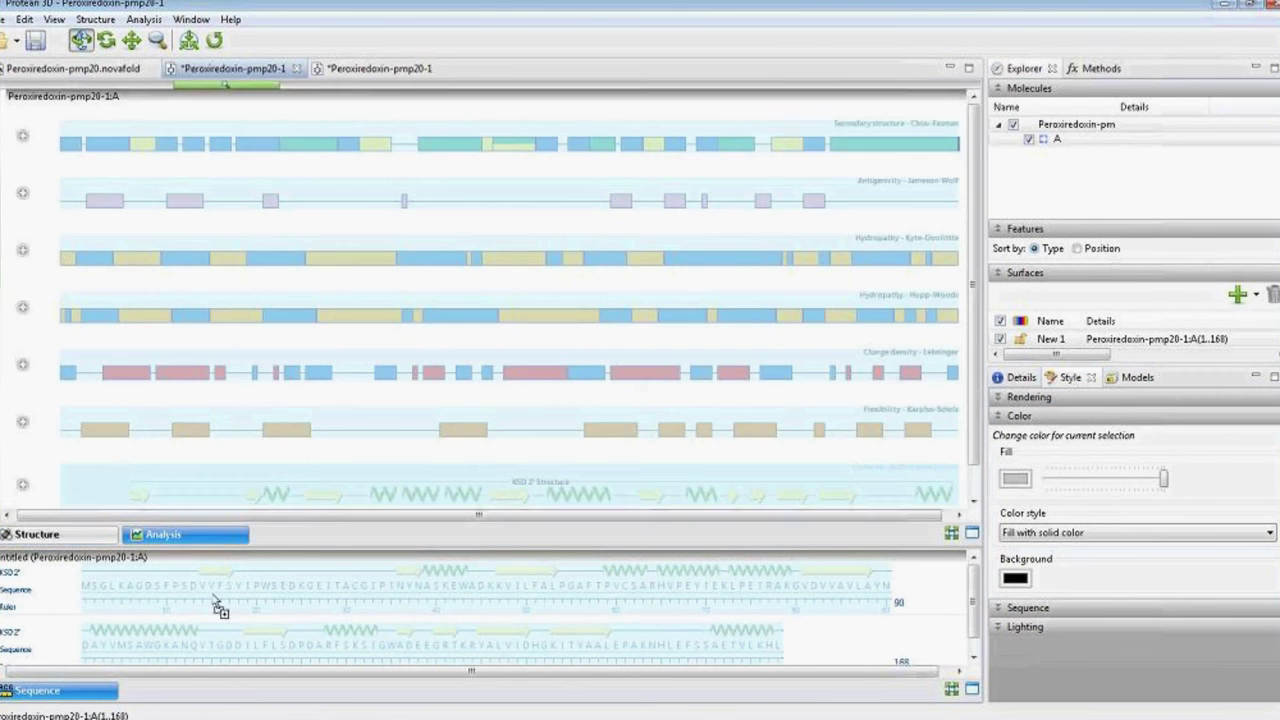
{"action": "left_click_drag", "start_coordinate": [214, 598], "coordinate": [216, 602]}
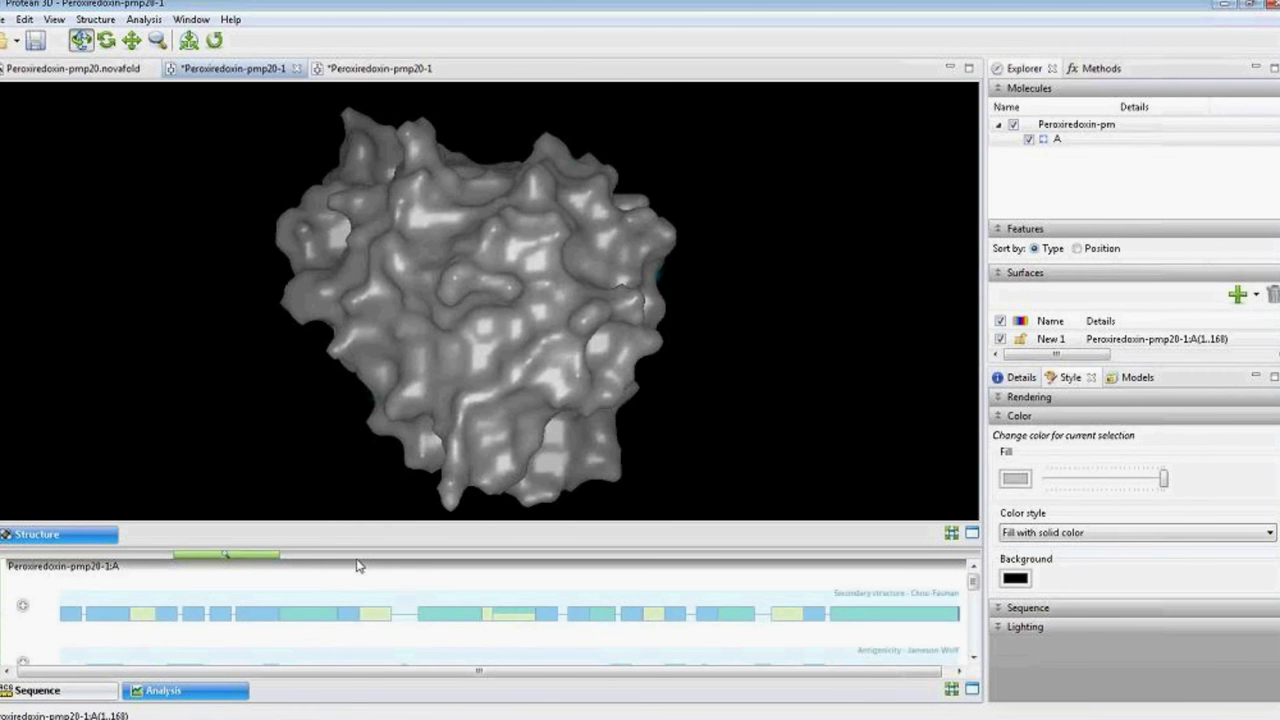
{"action": "left_click_drag", "start_coordinate": [357, 540], "coordinate": [391, 366]}
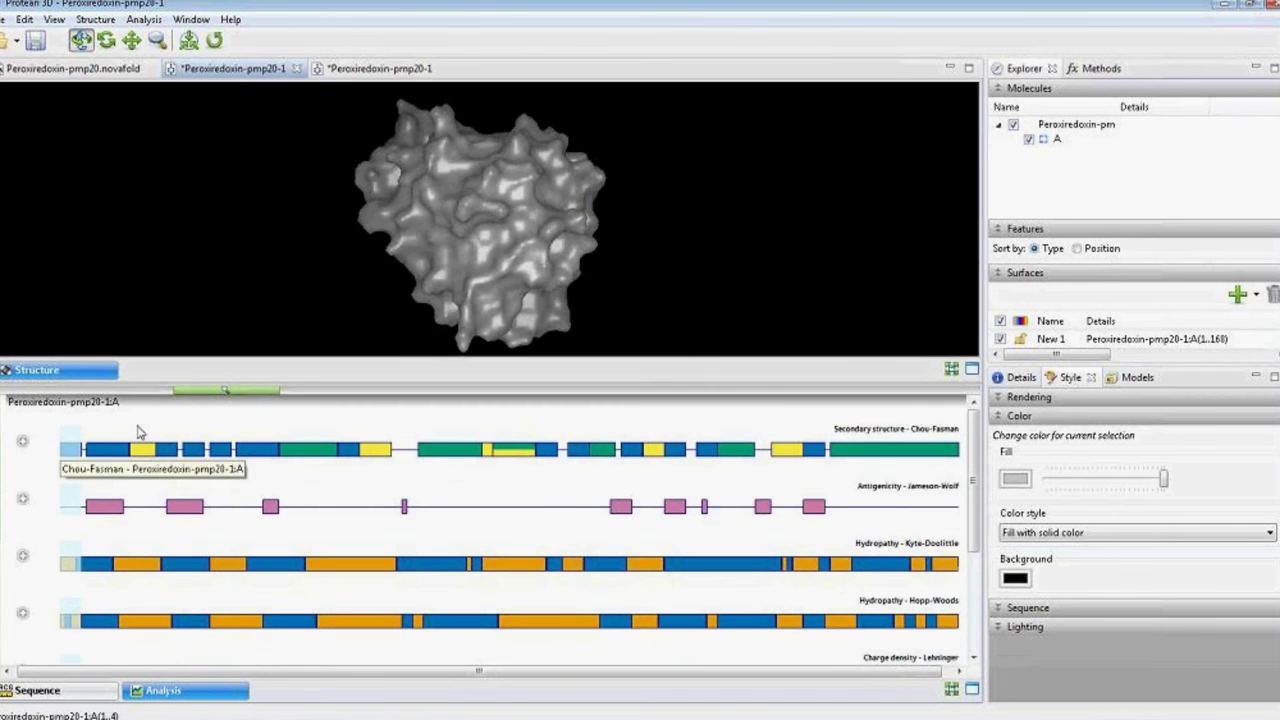
Add the B-cell epitopes (DNASTAR) track from the analysis Methods list.
{"action": "left_click", "coordinate": [1094, 74]}
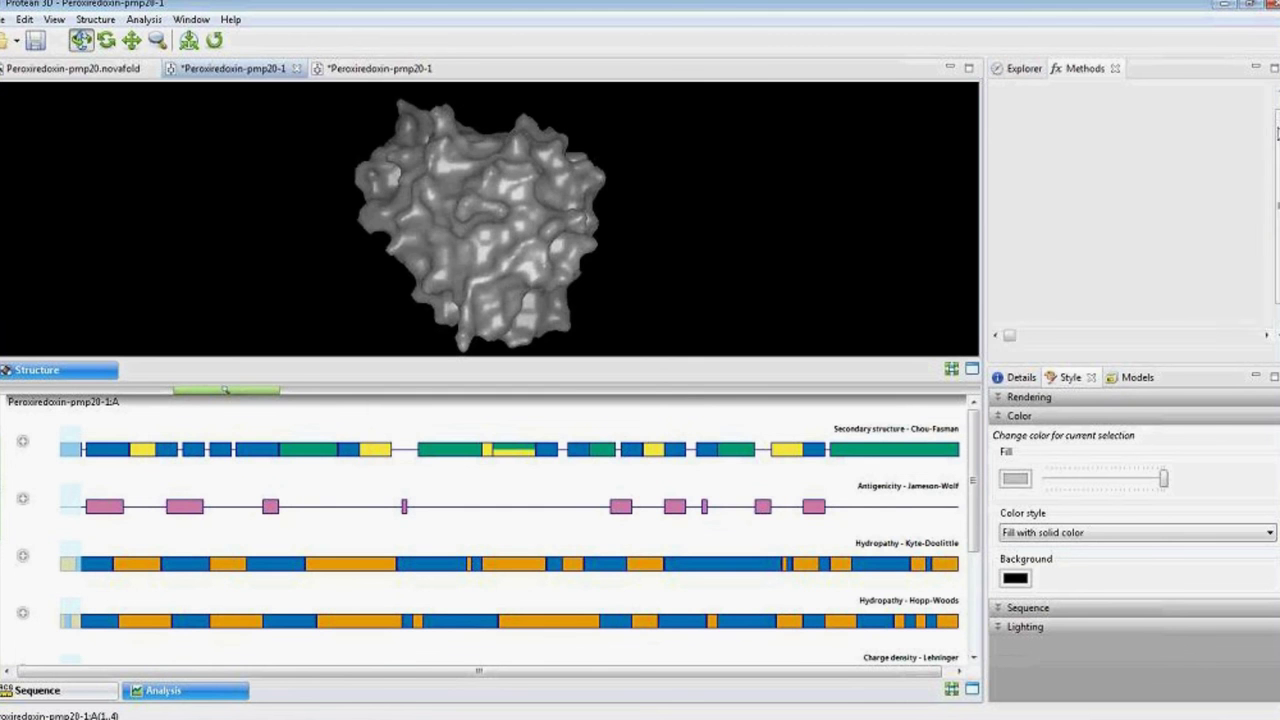
{"action": "left_click_drag", "start_coordinate": [1277, 145], "coordinate": [1278, 181]}
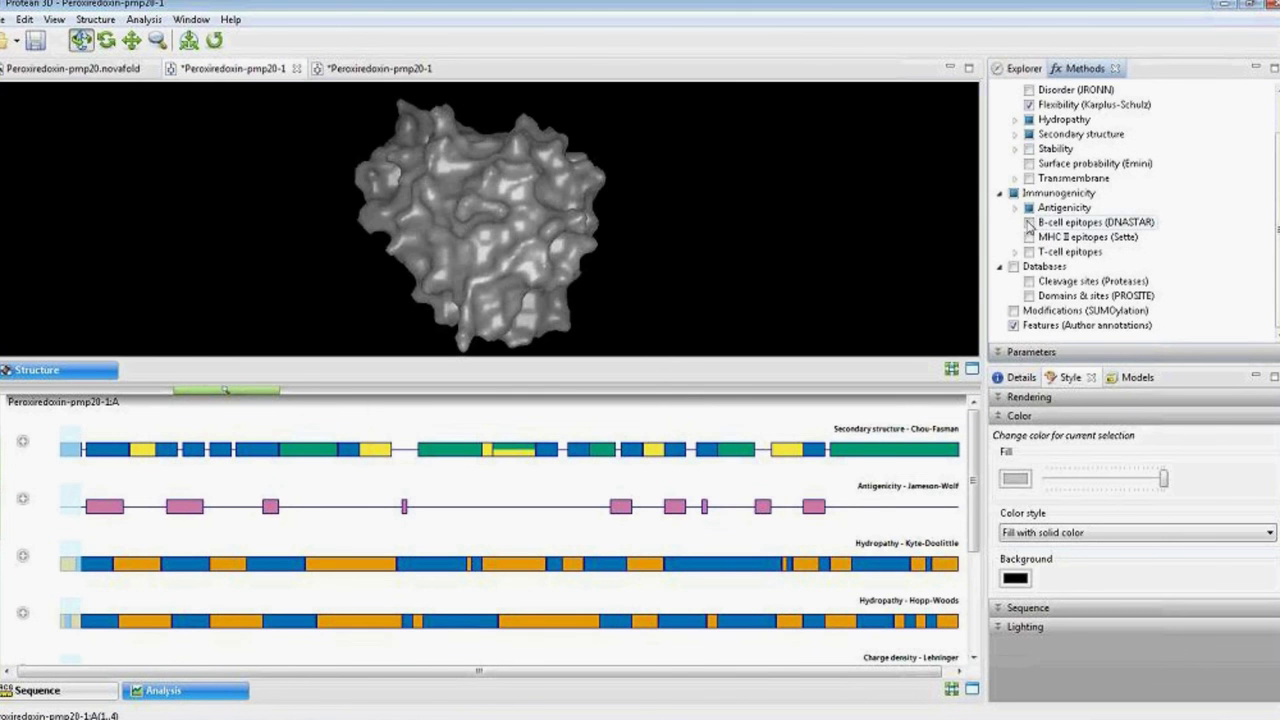
{"action": "left_click", "coordinate": [1030, 223]}
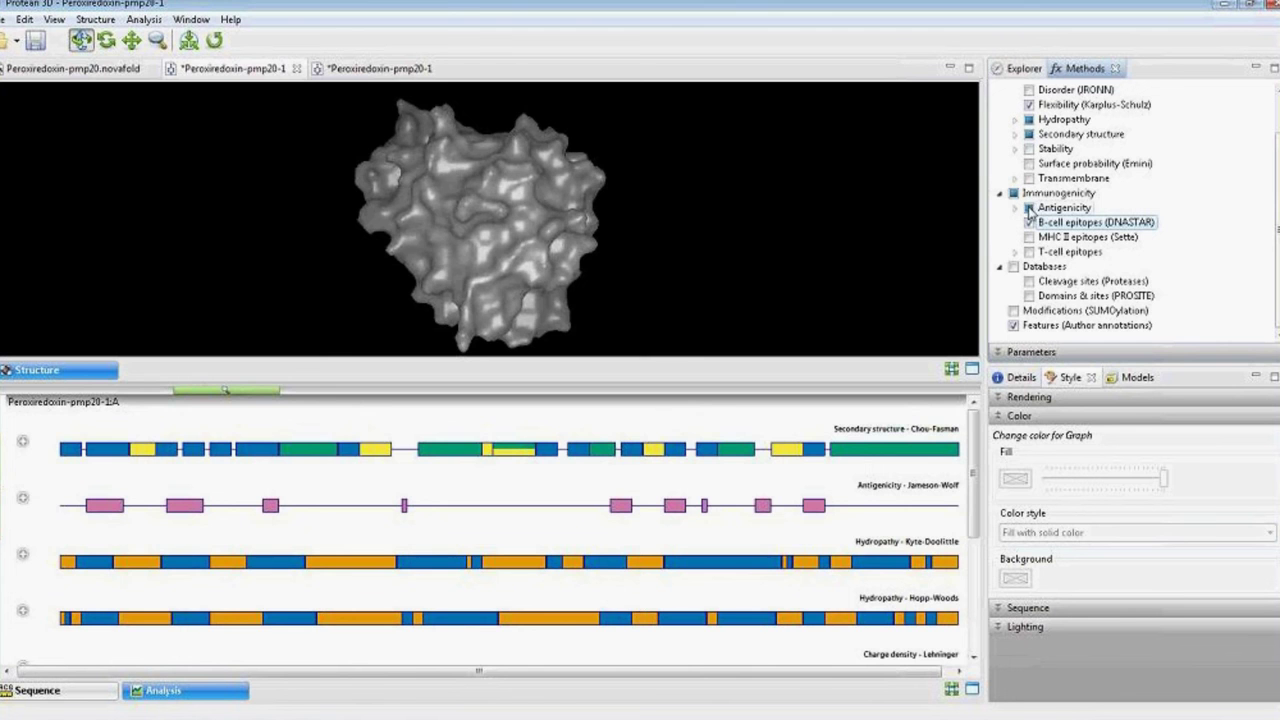
Colour residues 107–128 in the B-cell epitopes track dark pink.
{"action": "left_click_drag", "start_coordinate": [970, 432], "coordinate": [982, 552]}
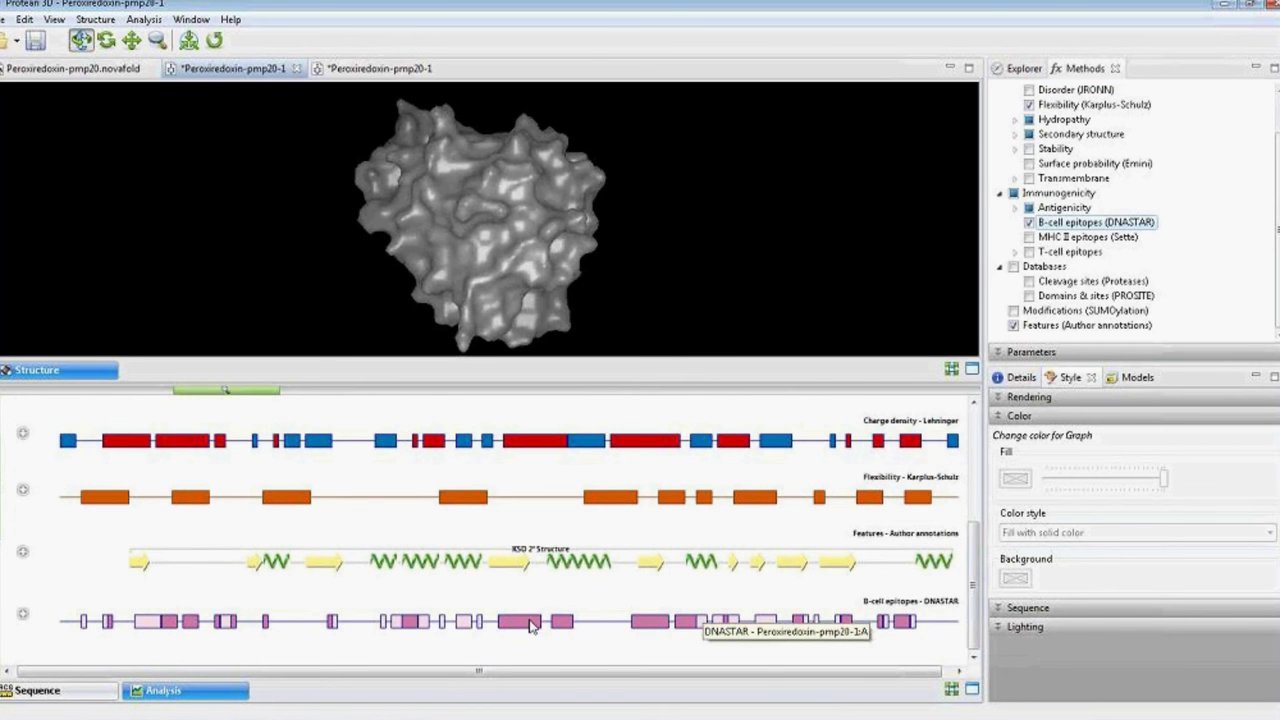
{"action": "left_click", "coordinate": [632, 622]}
{"action": "left_click", "coordinate": [738, 630], "text": "shift"}
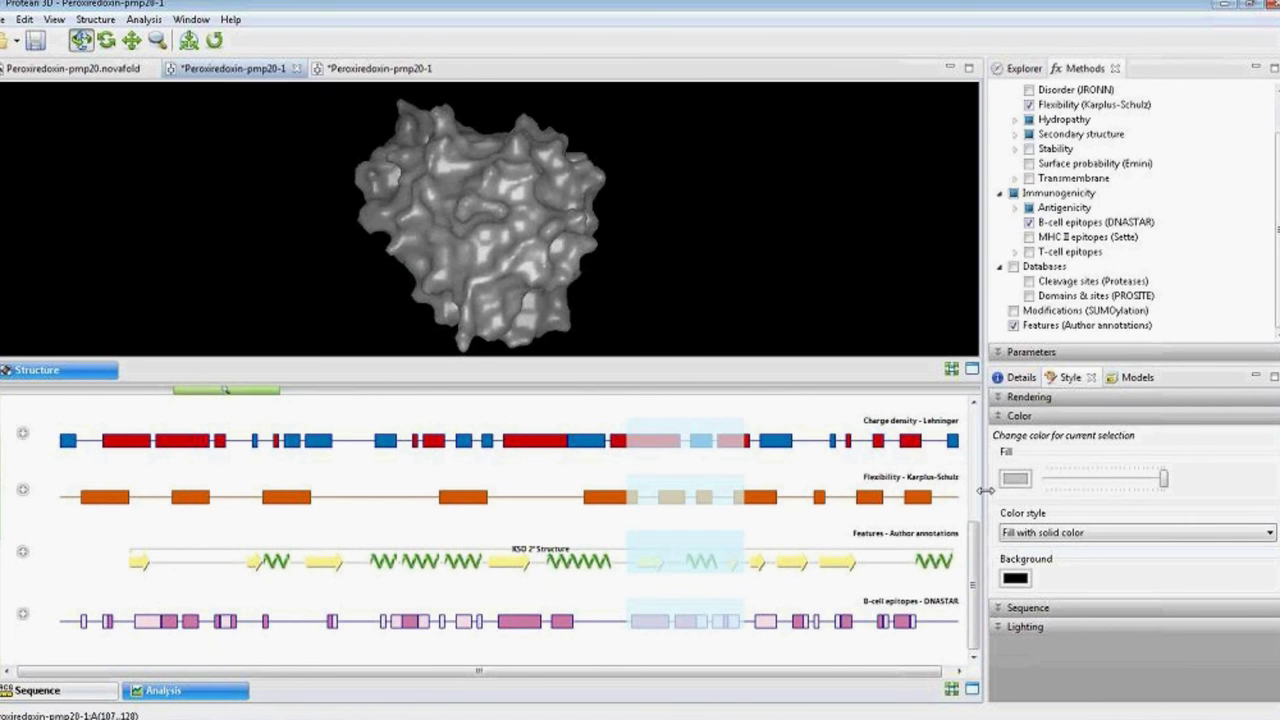
{"action": "left_click", "coordinate": [1015, 478]}
{"action": "left_click", "coordinate": [153, 111]}
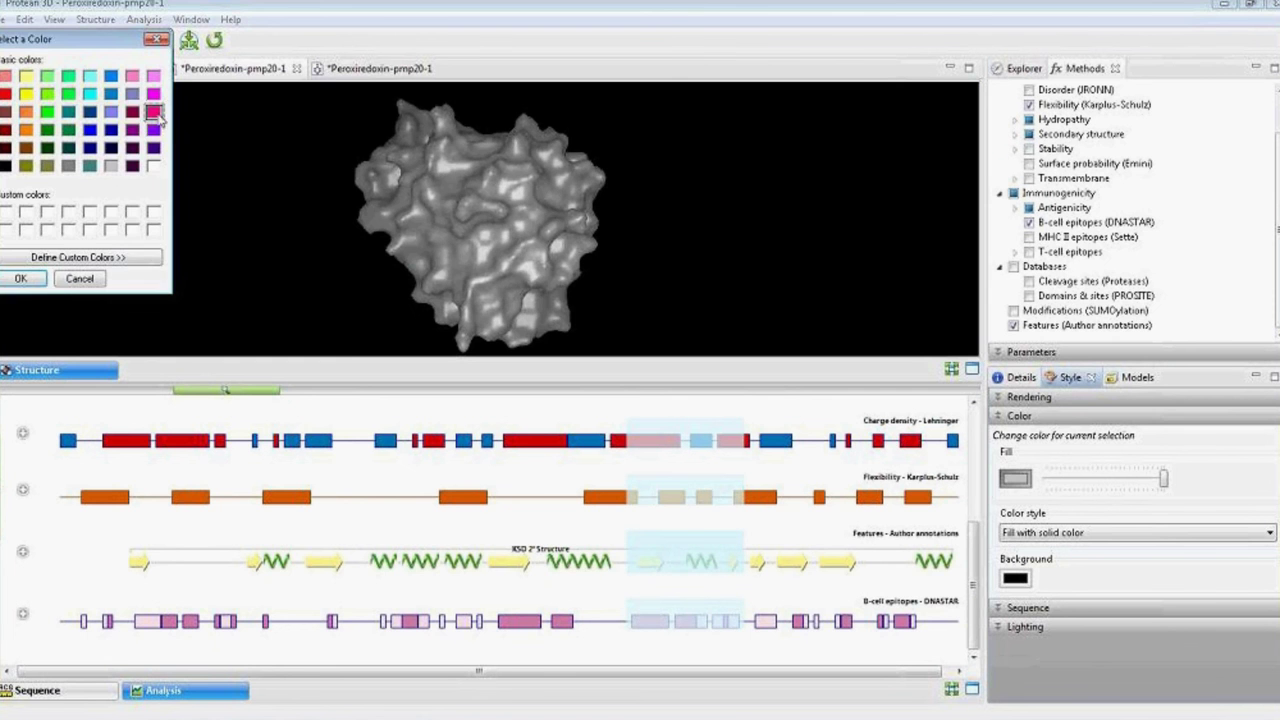
{"action": "left_click", "coordinate": [42, 284]}
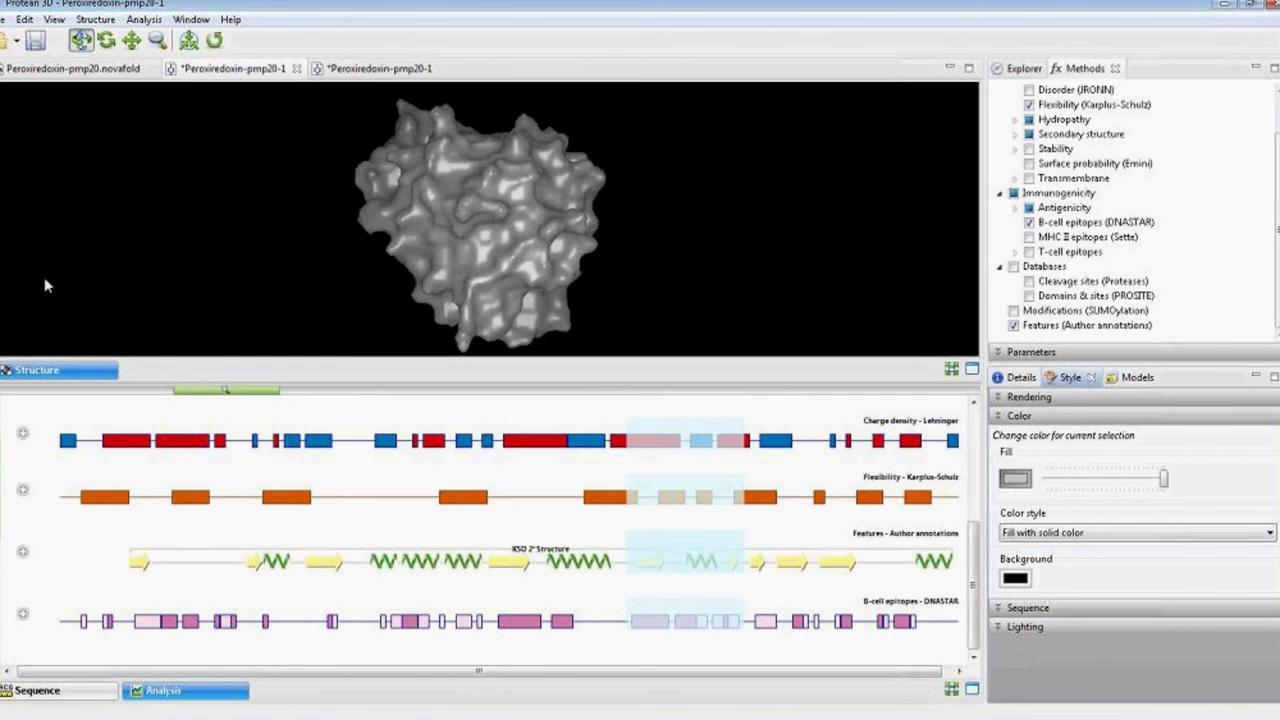
Rotate the surface model to inspect the pink epitope patch, then return to the Peroxiredoxin-pmp20.novafold report.
{"action": "left_click_drag", "start_coordinate": [416, 258], "coordinate": [482, 197]}
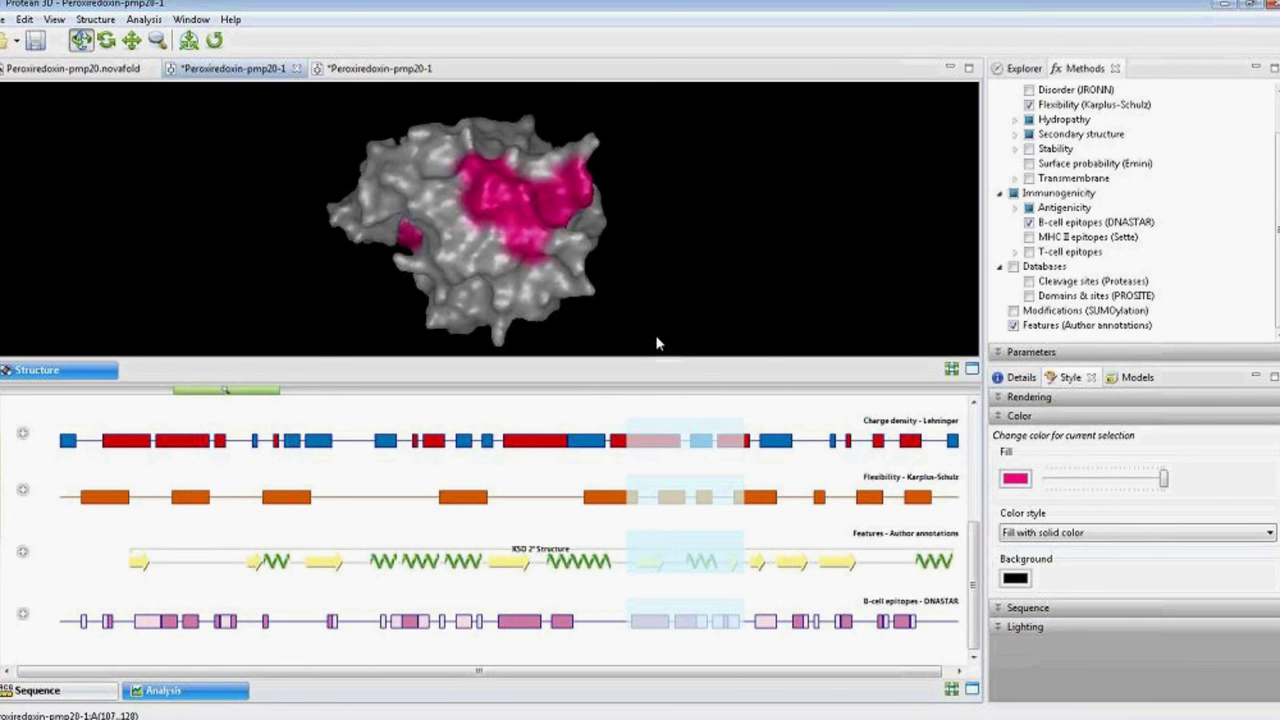
{"action": "left_click", "coordinate": [88, 72]}
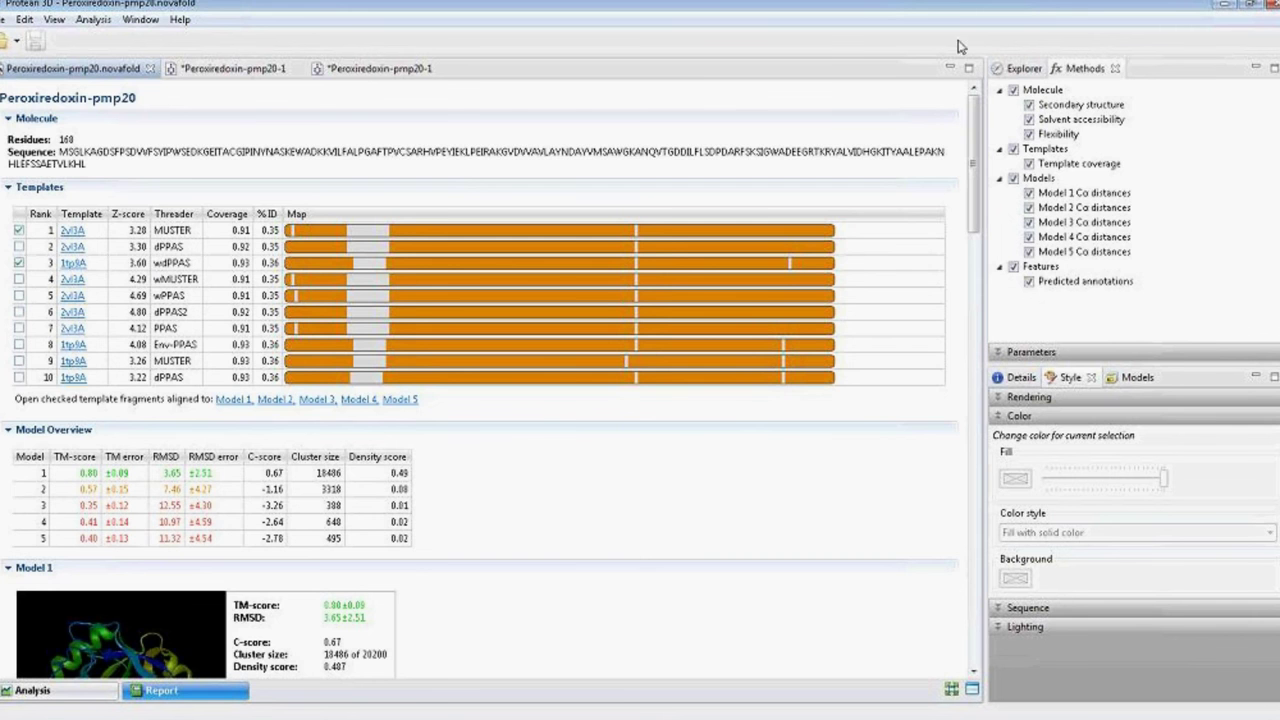
Scroll the NovaFold report to Model 1, with density score 0.487 and cluster size 18486/20200.
{"action": "left_click_drag", "start_coordinate": [976, 137], "coordinate": [976, 188]}
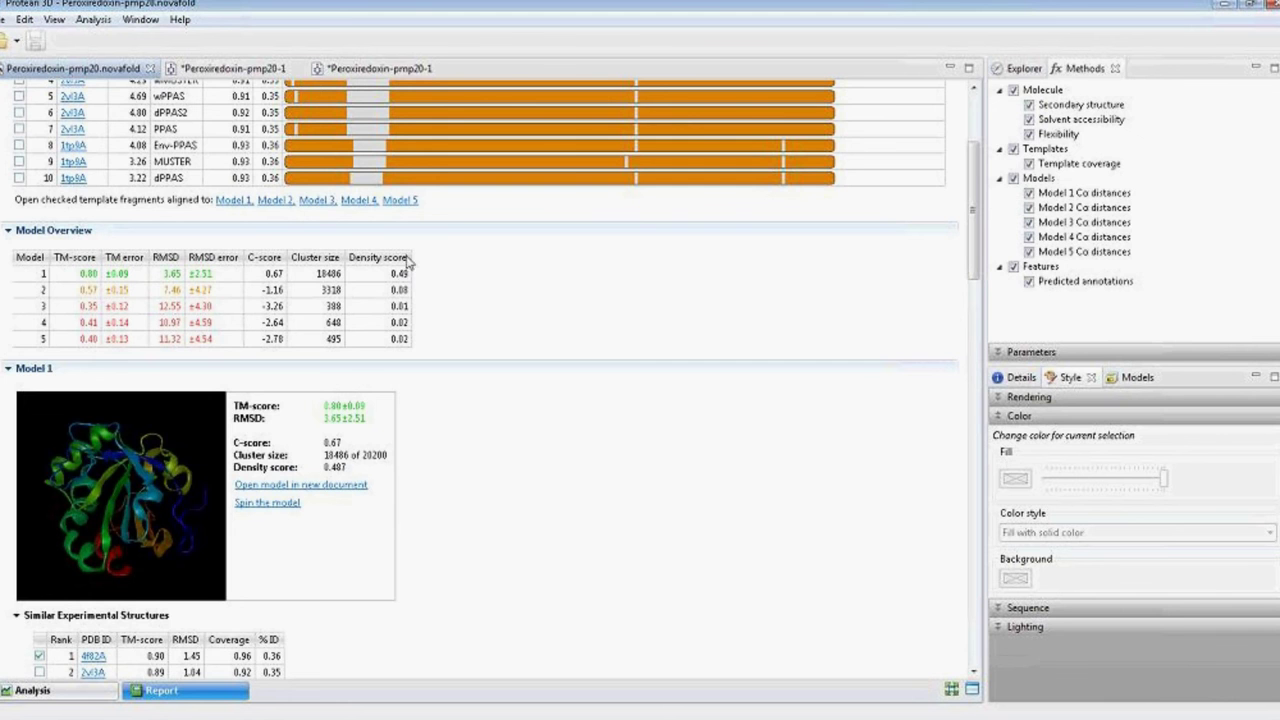
Scroll back to the top of the report to see the Residues, Sequence and Templates table.
{"action": "scroll", "coordinate": [976, 222], "scroll_direction": "up", "scroll_amount": 1}
{"action": "left_click_drag", "start_coordinate": [976, 222], "coordinate": [975, 192]}
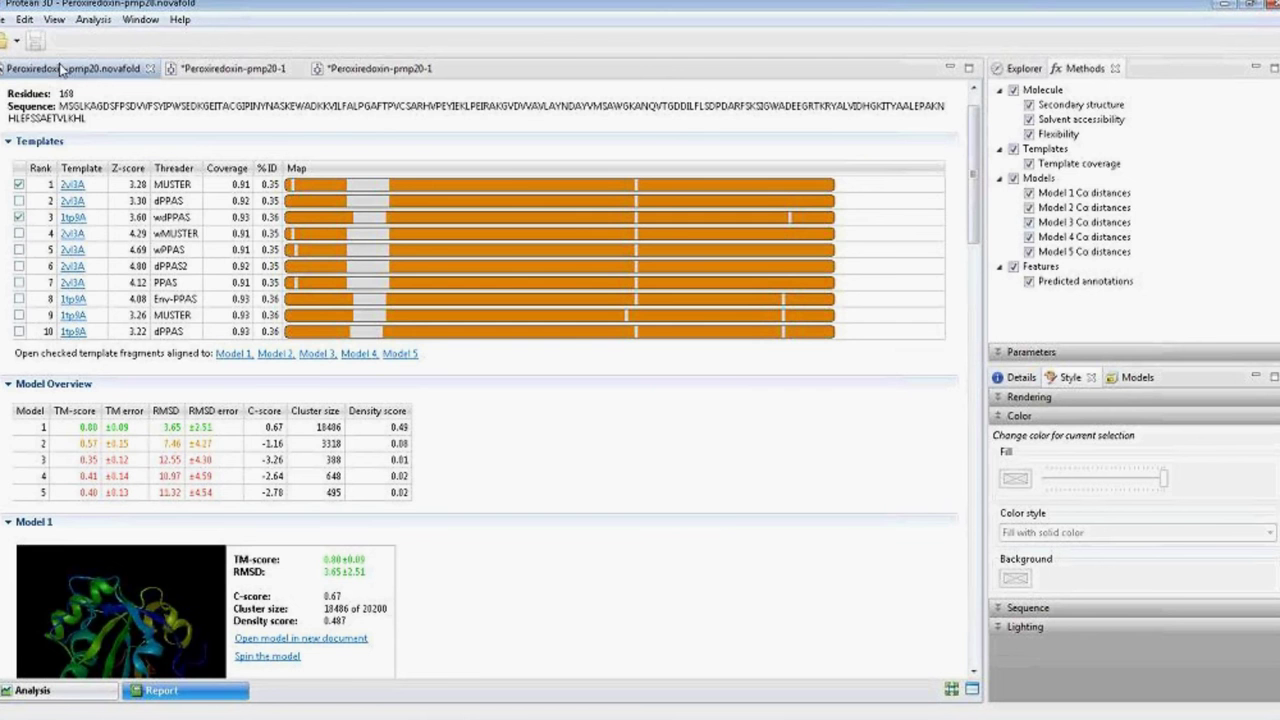
Open the NovaFold jobs panel from the View menu.
{"action": "left_click", "coordinate": [54, 20]}
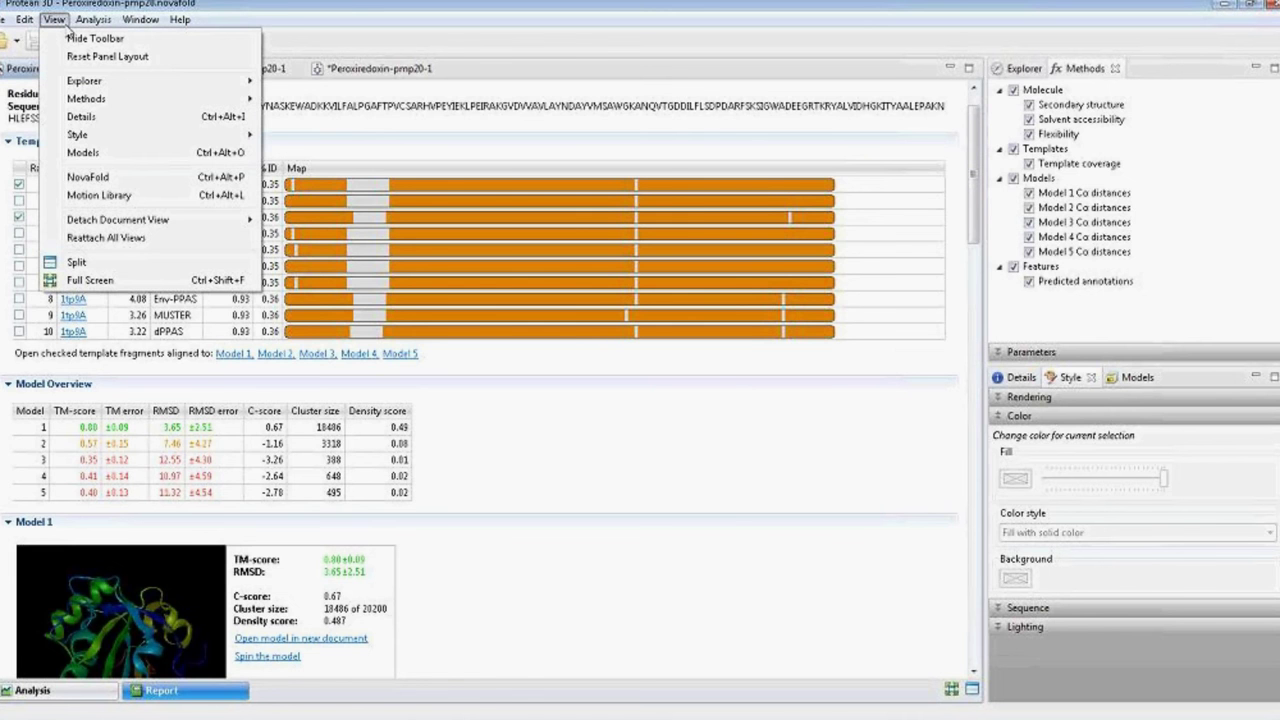
{"action": "left_click", "coordinate": [98, 172]}
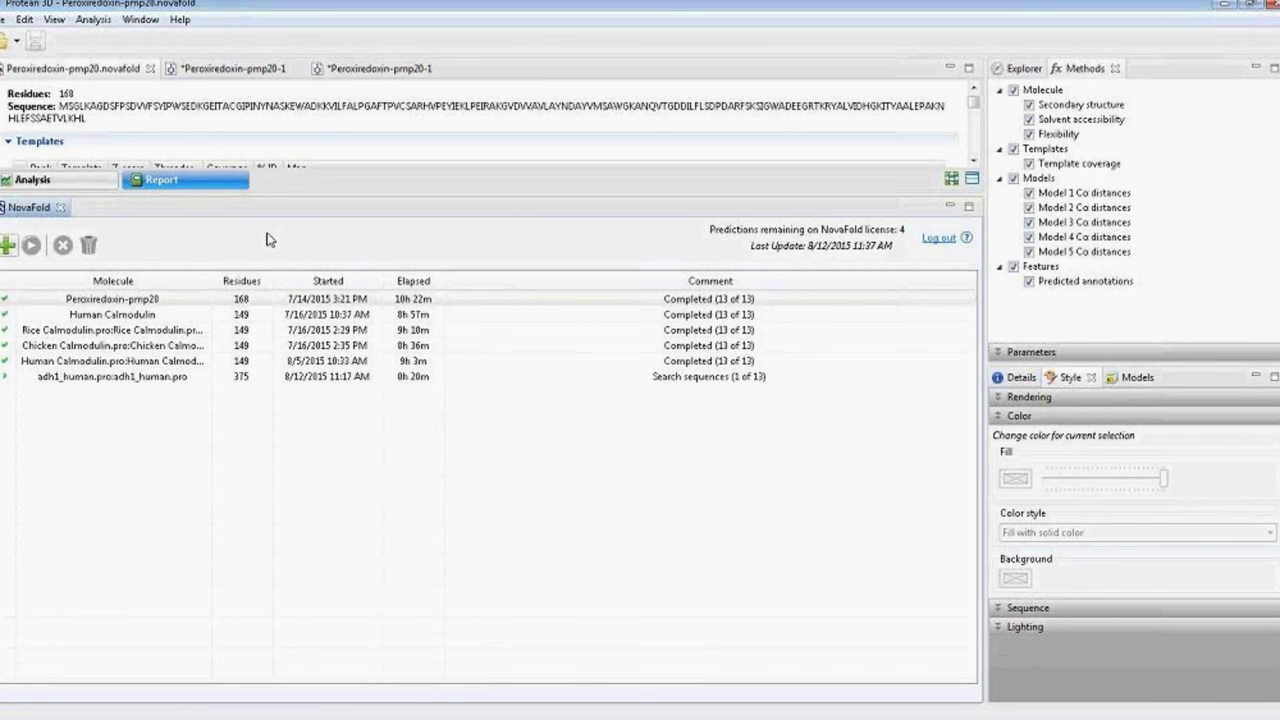
Select the Peroxiredoxin-pmp20 job in the NovaFold job list.
{"action": "left_click", "coordinate": [116, 303]}
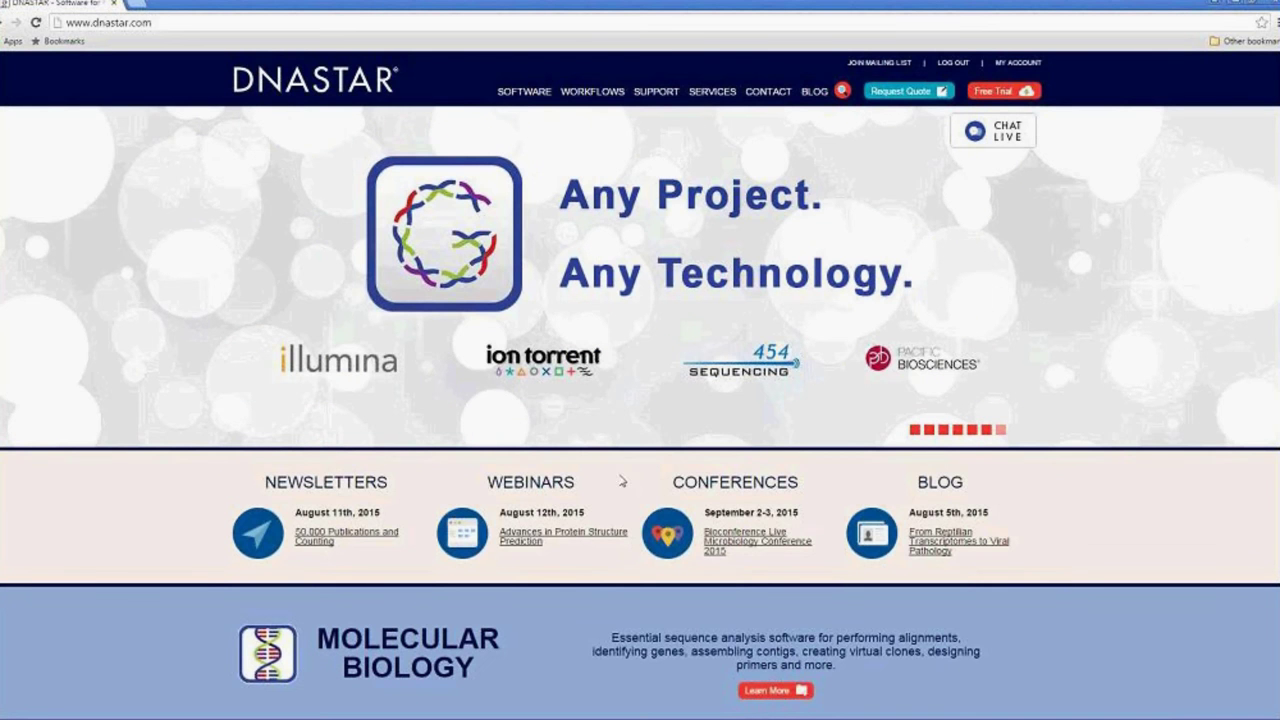
Go to the Webinars page from the DNASTAR homepage.
{"action": "left_click", "coordinate": [562, 537]}
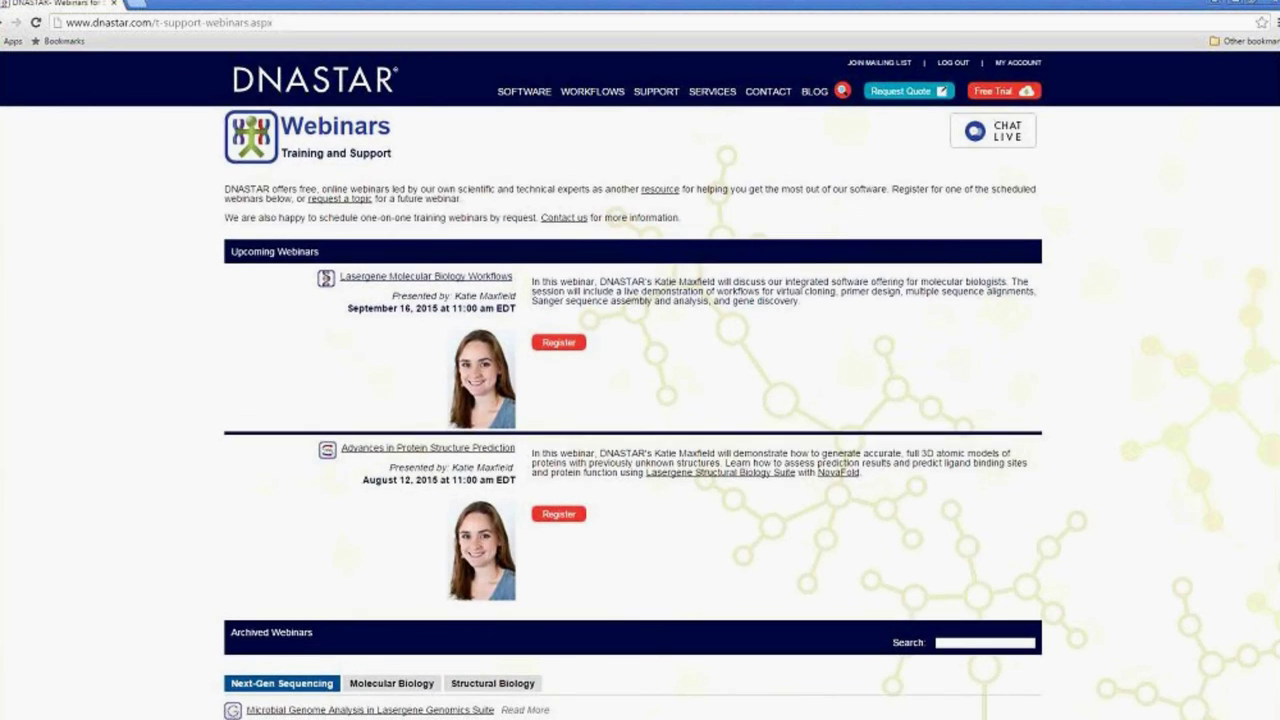
{"action": "scroll", "coordinate": [640, 412], "scroll_direction": "down", "scroll_amount": 2}
{"action": "scroll", "coordinate": [846, 366], "scroll_direction": "down", "scroll_amount": 1}
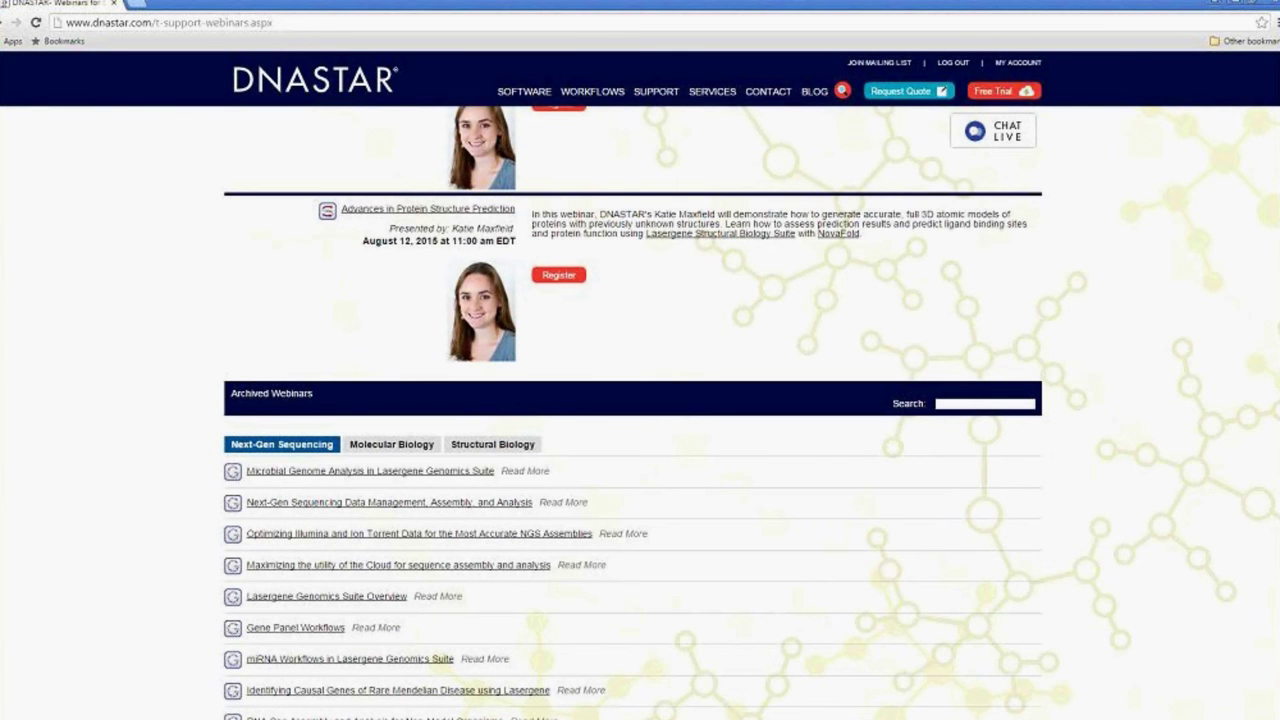
{"action": "scroll", "coordinate": [811, 531], "scroll_direction": "down", "scroll_amount": 5}
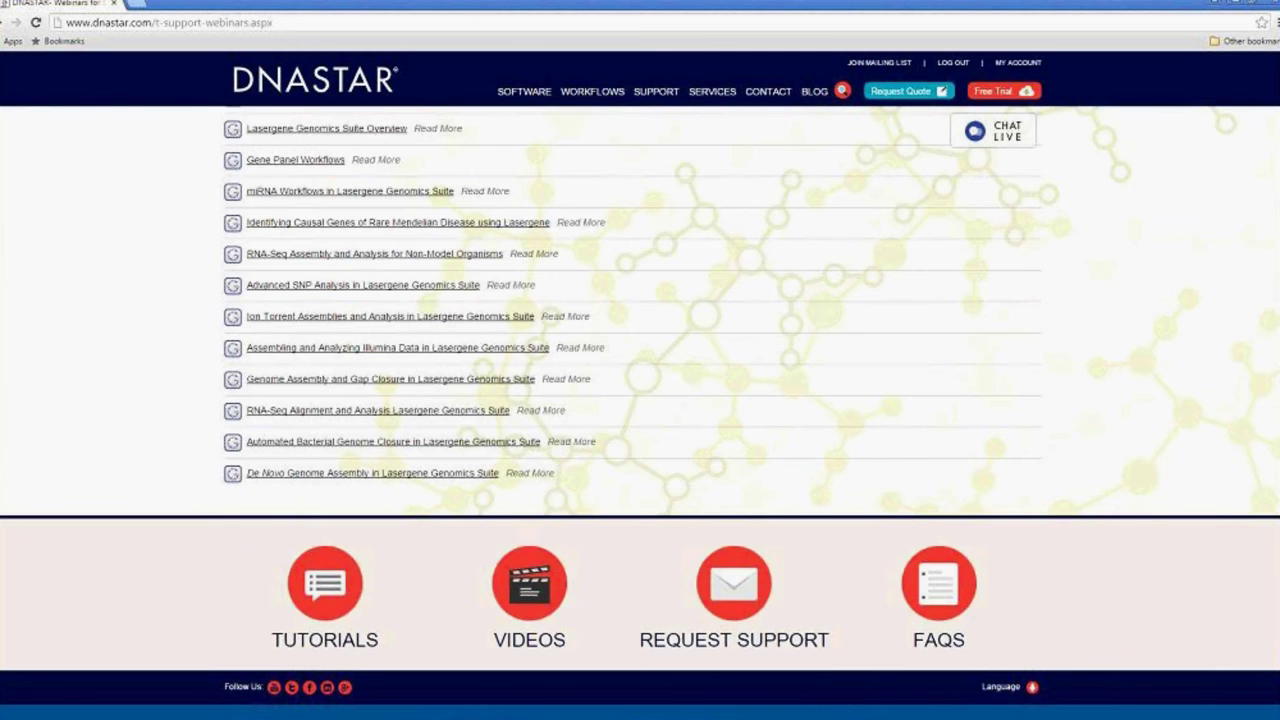
{"action": "scroll", "coordinate": [640, 400], "scroll_direction": "up", "scroll_amount": 5}
{"action": "scroll", "coordinate": [640, 400], "scroll_direction": "up", "scroll_amount": 3}
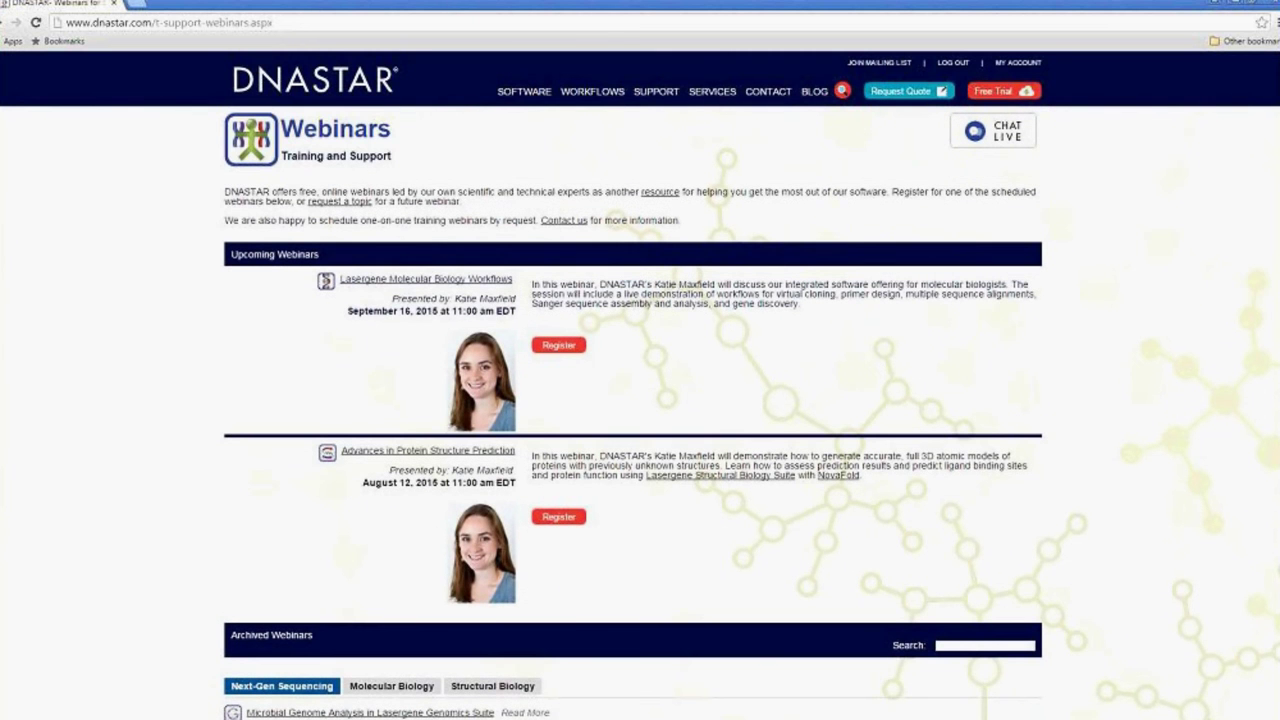